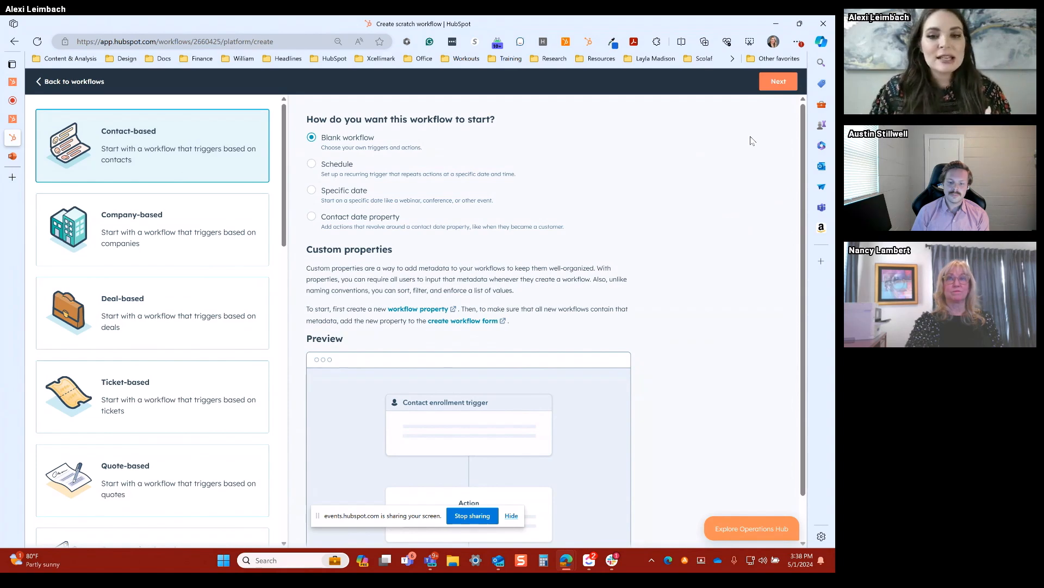
Step: Create a blank ticket-based workflow and choose an enrollment trigger that fires when filter criteria is met
{"action": "left_click", "coordinate": [174, 413]}
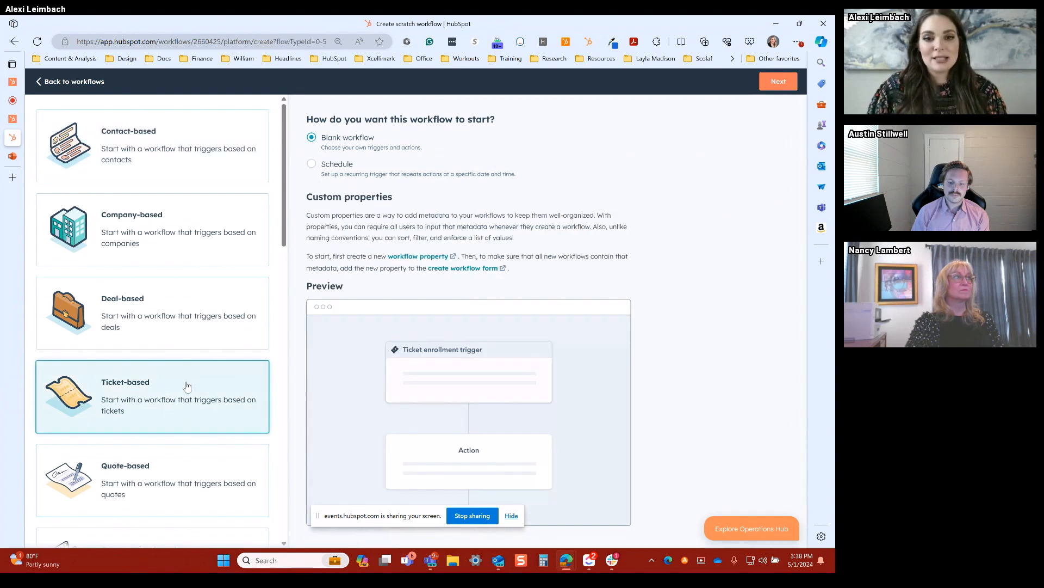
{"action": "left_click", "coordinate": [792, 86]}
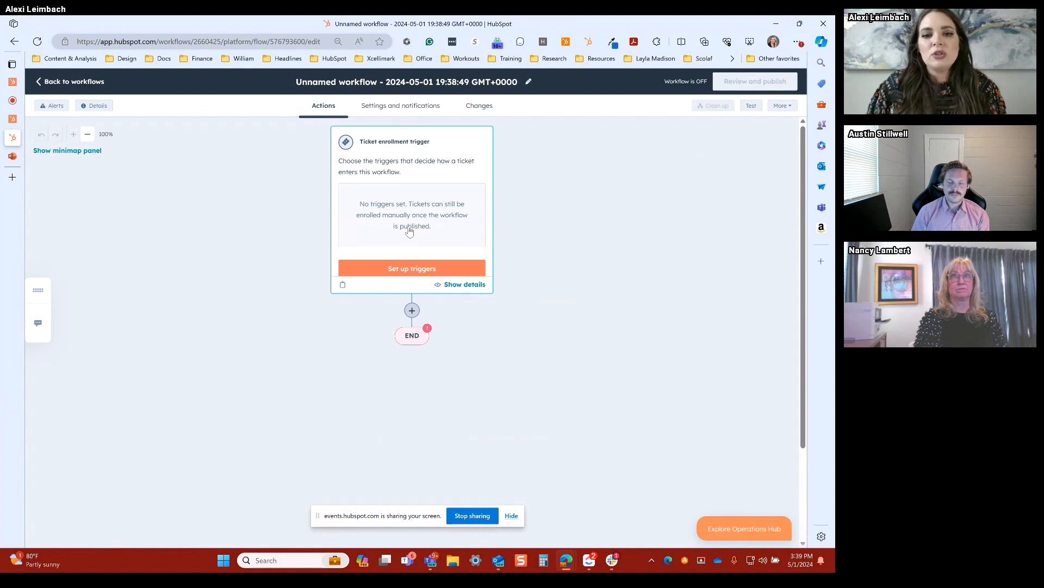
{"action": "left_click", "coordinate": [409, 231]}
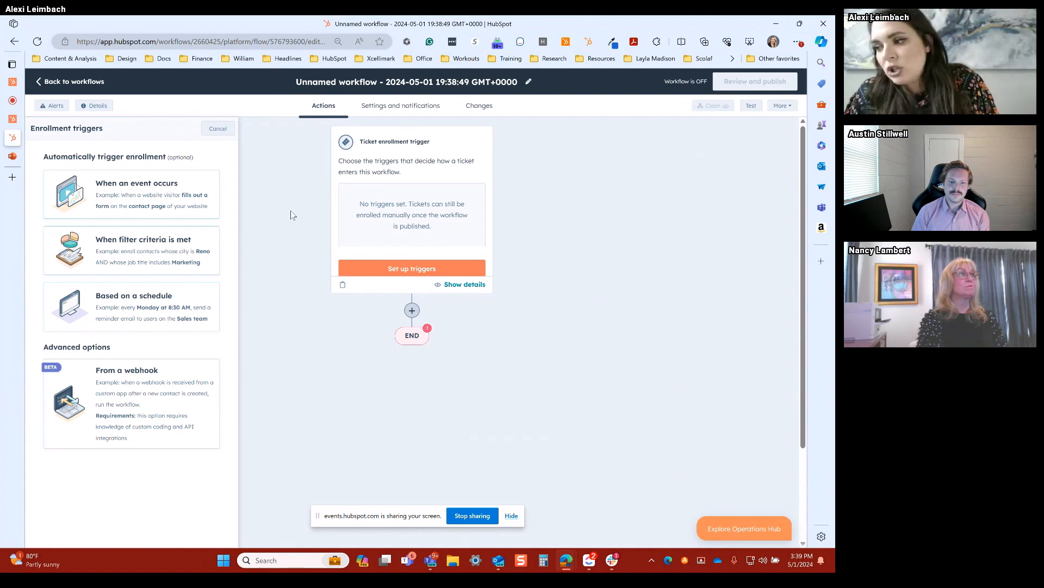
{"action": "left_click", "coordinate": [173, 258]}
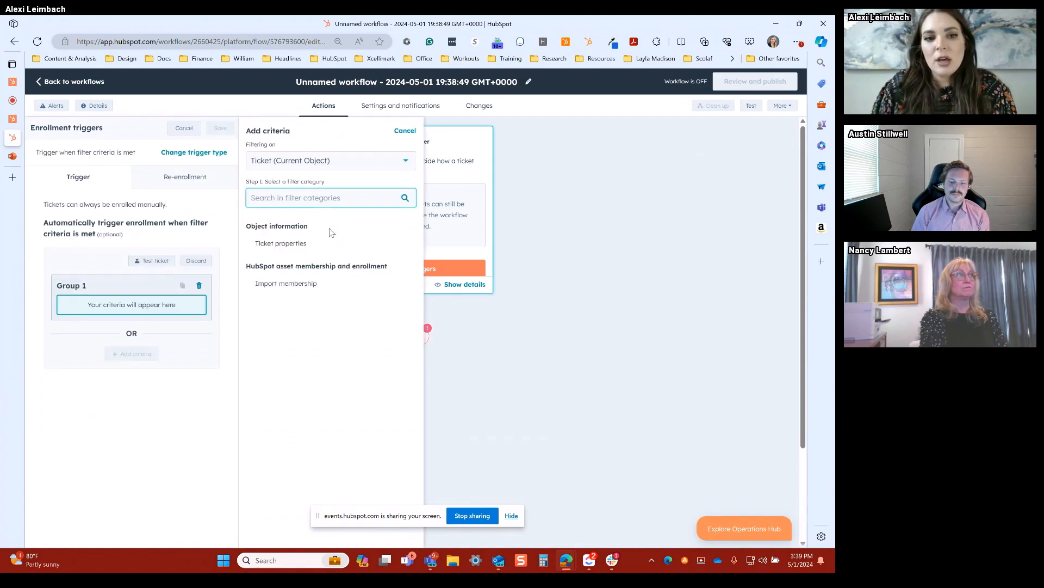
Step: Add the Source ticket property as the filter in Group 1 of the enrollment criteria
{"action": "left_click", "coordinate": [319, 242]}
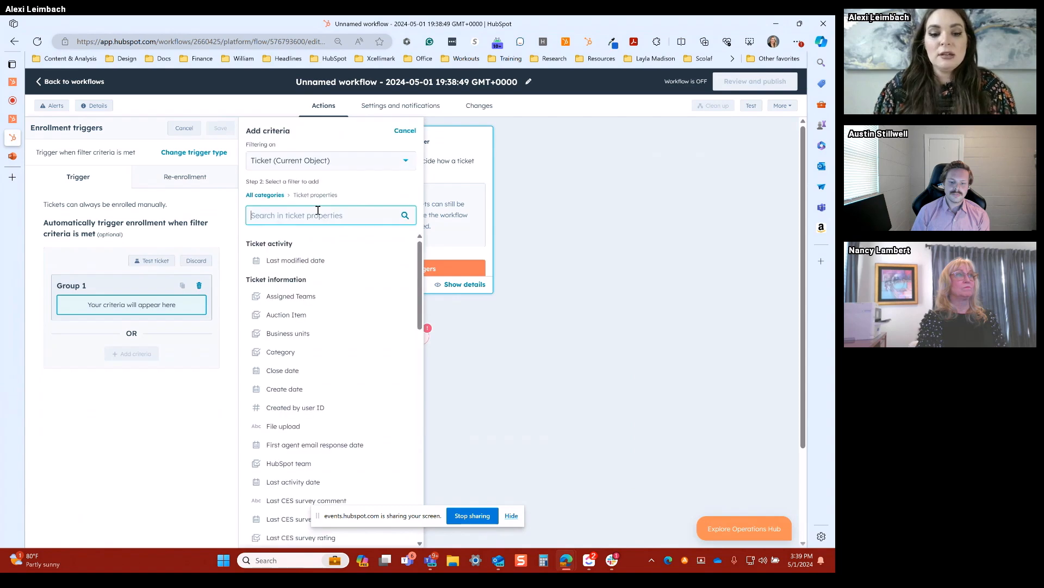
{"action": "type", "text": "source"}
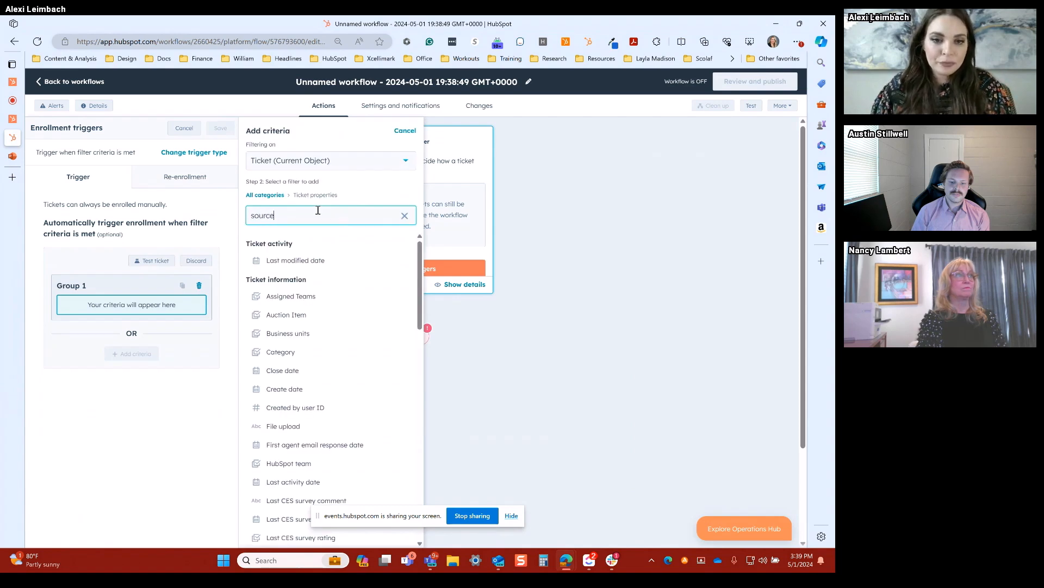
{"action": "left_click", "coordinate": [318, 259]}
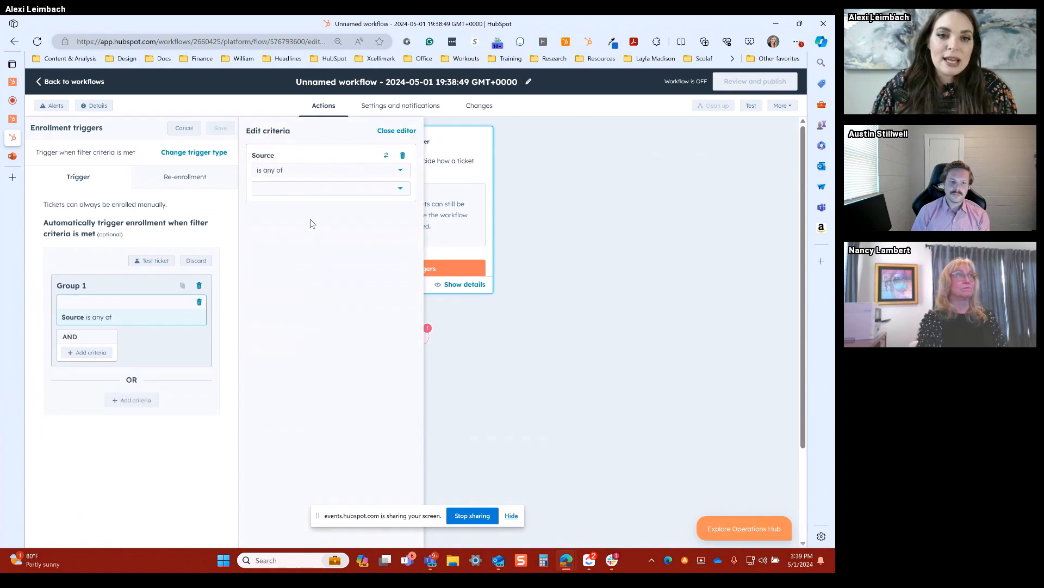
Step: Set the Source filter to any of Chat, Email or Form and save the enrollment trigger
{"action": "left_click", "coordinate": [303, 189]}
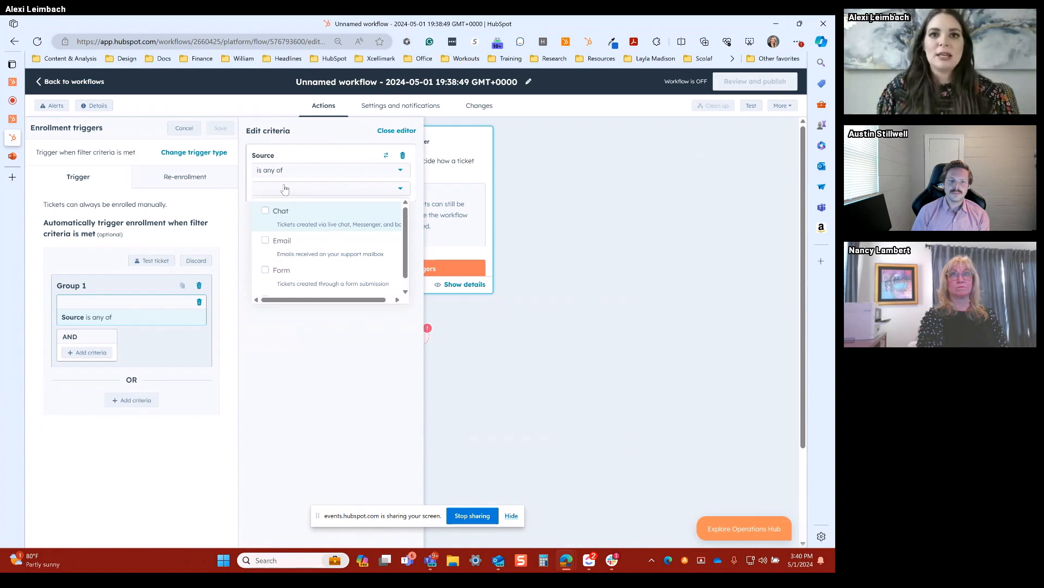
{"action": "scroll", "coordinate": [327, 245], "scroll_direction": "down", "scroll_amount": 2}
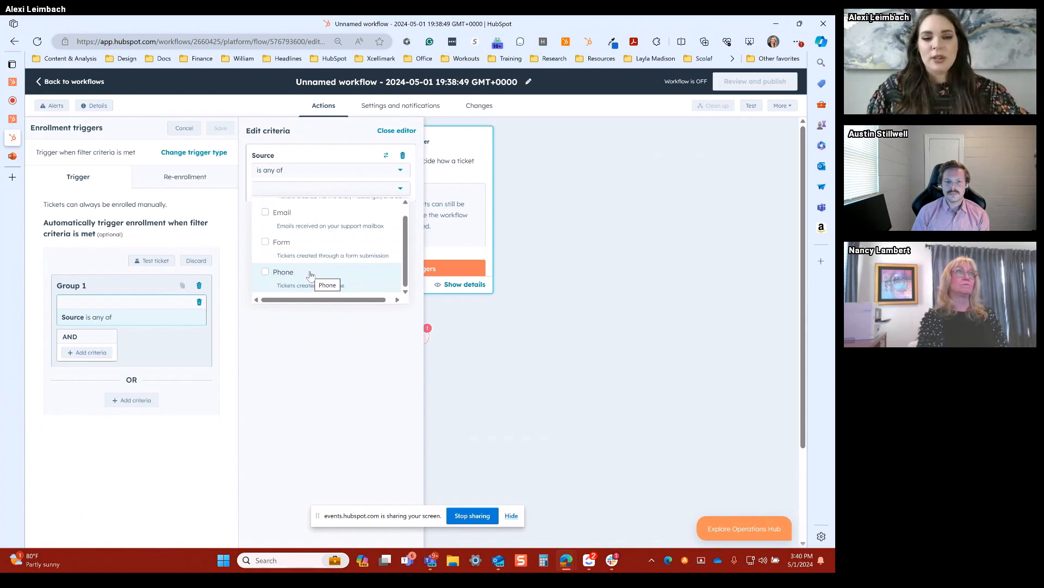
{"action": "scroll", "coordinate": [311, 275], "scroll_direction": "up", "scroll_amount": 2}
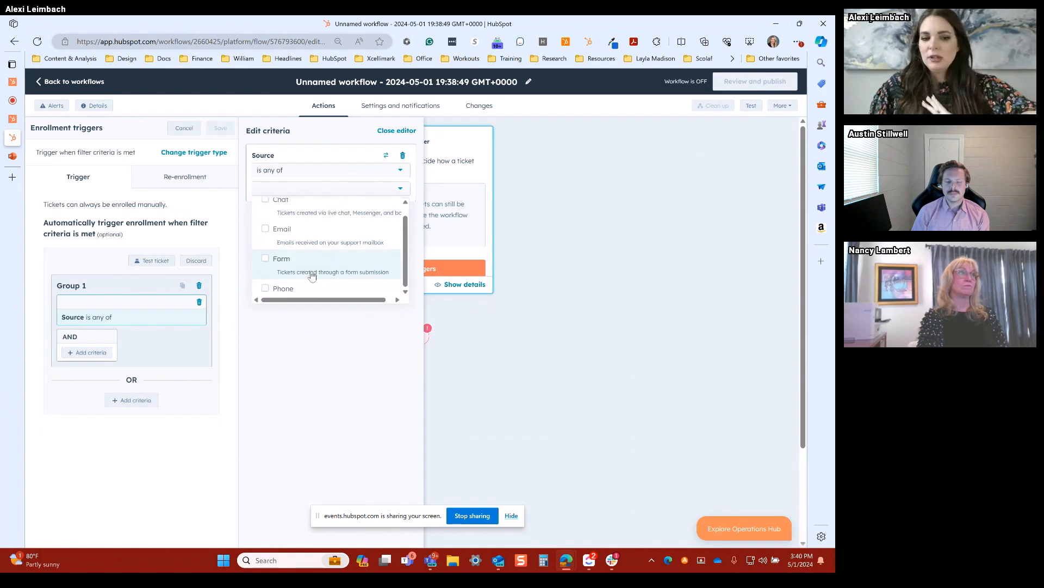
{"action": "scroll", "coordinate": [328, 269], "scroll_direction": "up", "scroll_amount": 1}
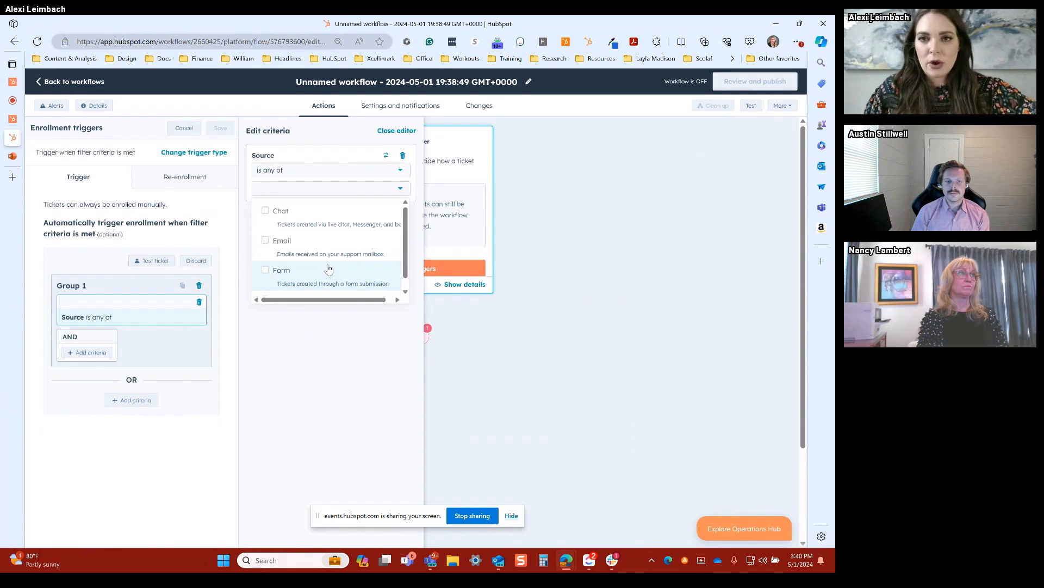
{"action": "left_click", "coordinate": [329, 219]}
{"action": "left_click", "coordinate": [312, 251]}
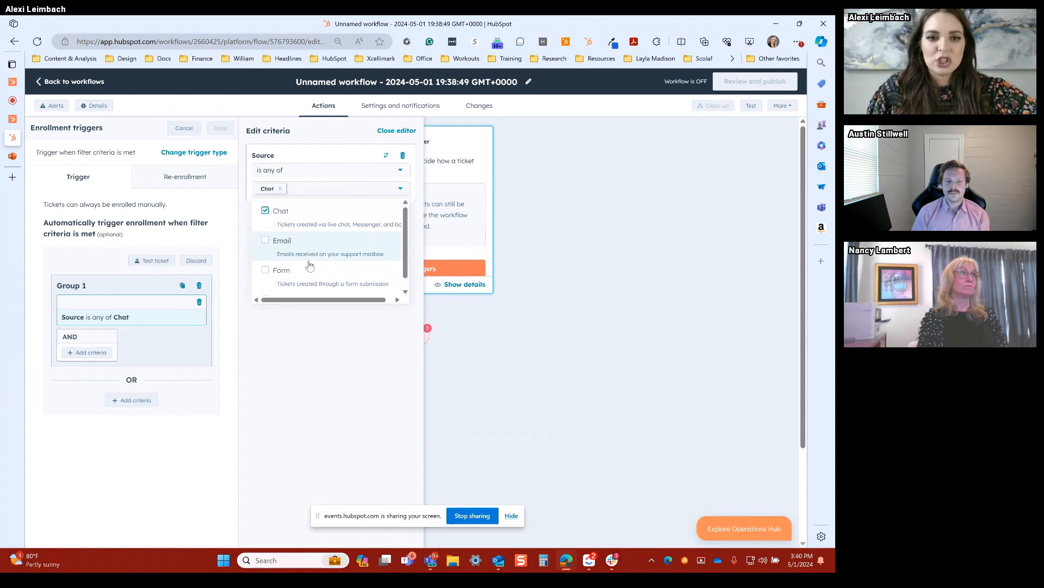
{"action": "left_click", "coordinate": [303, 281]}
{"action": "left_click", "coordinate": [301, 338]}
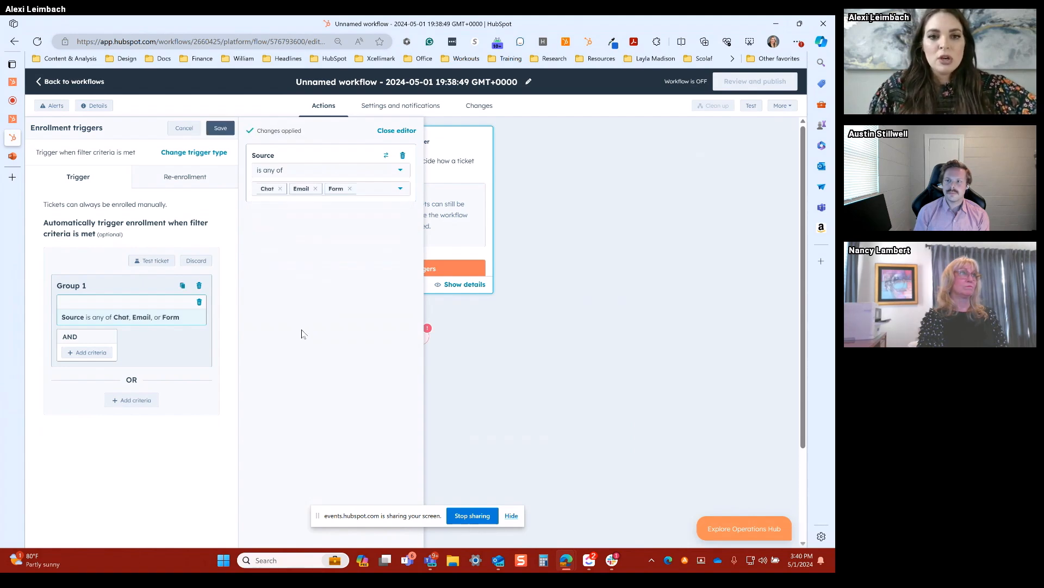
{"action": "left_click", "coordinate": [220, 131]}
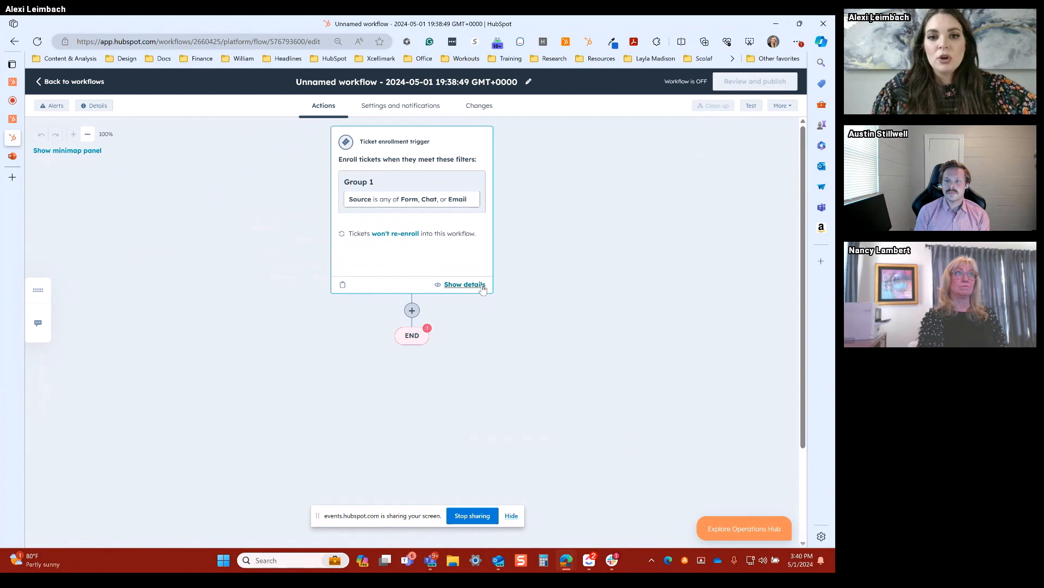
Step: Add a branch below the enrollment trigger based on a single property value, using the enrolled ticket's Priority property
{"action": "scroll", "coordinate": [481, 290], "scroll_direction": "down", "scroll_amount": 1}
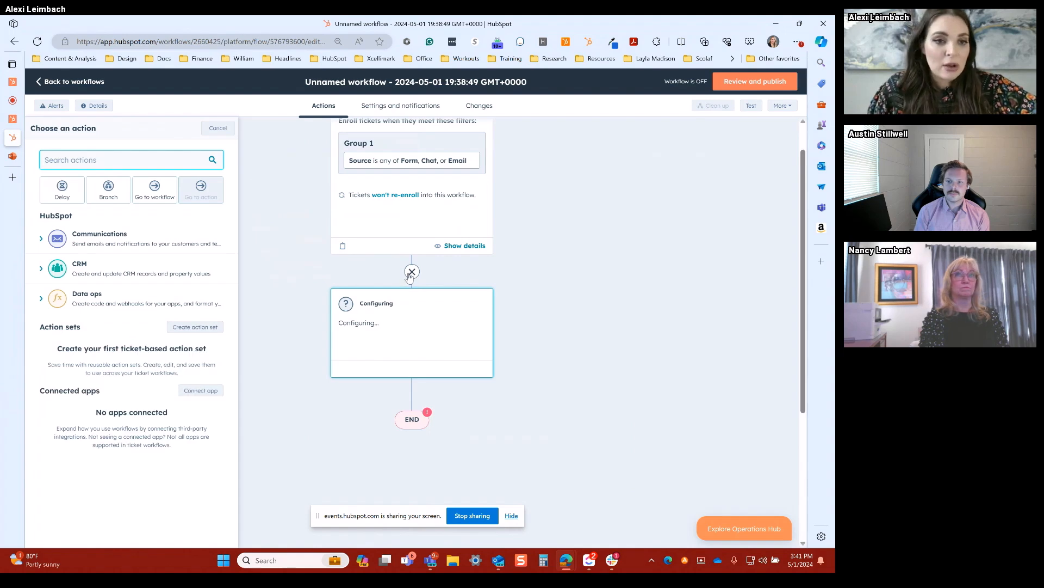
{"action": "left_click", "coordinate": [109, 189]}
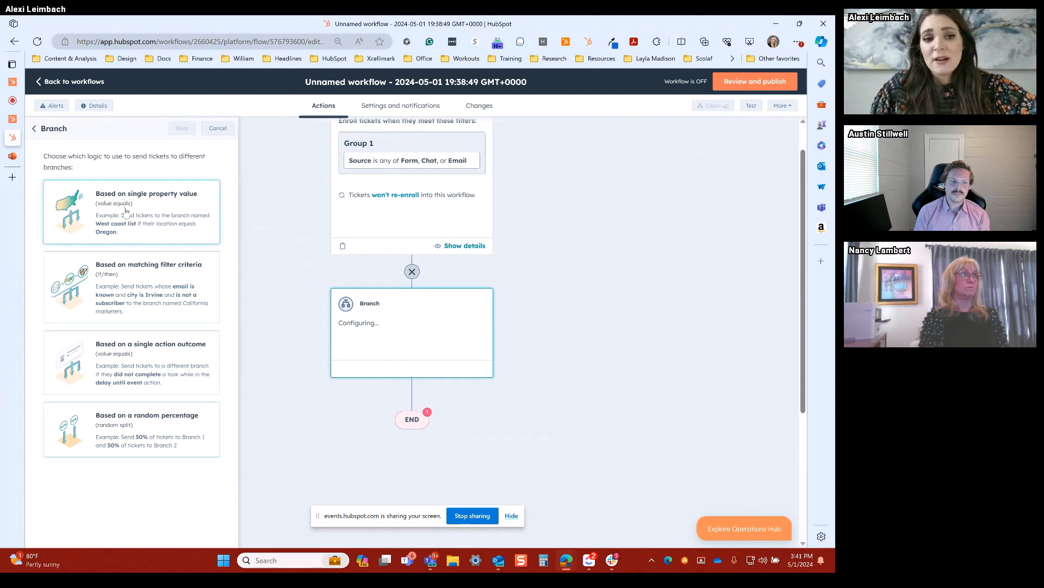
{"action": "left_click", "coordinate": [154, 212]}
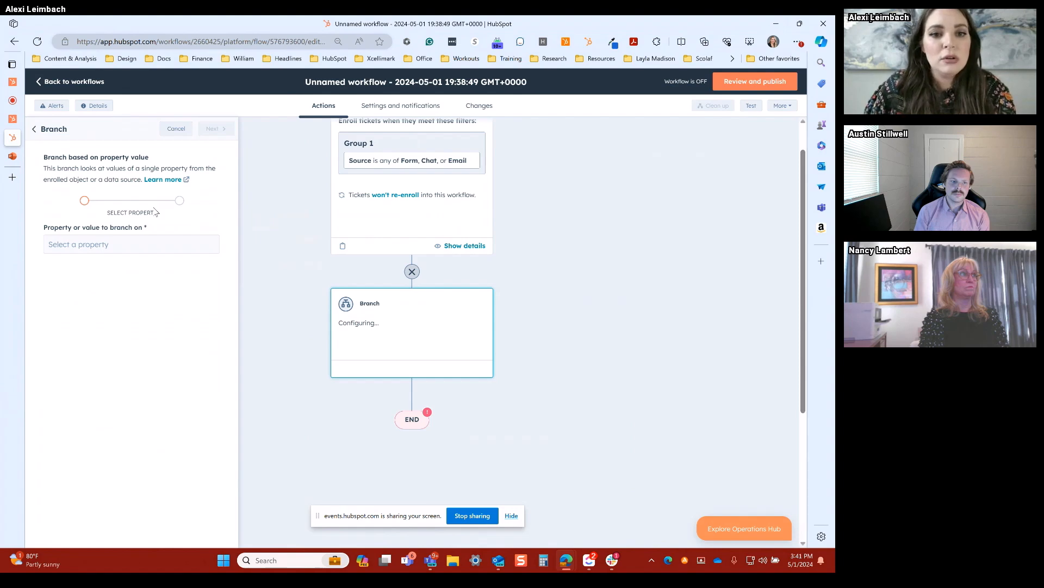
{"action": "left_click", "coordinate": [130, 244]}
{"action": "left_click", "coordinate": [354, 180]}
{"action": "type", "text": "prio"}
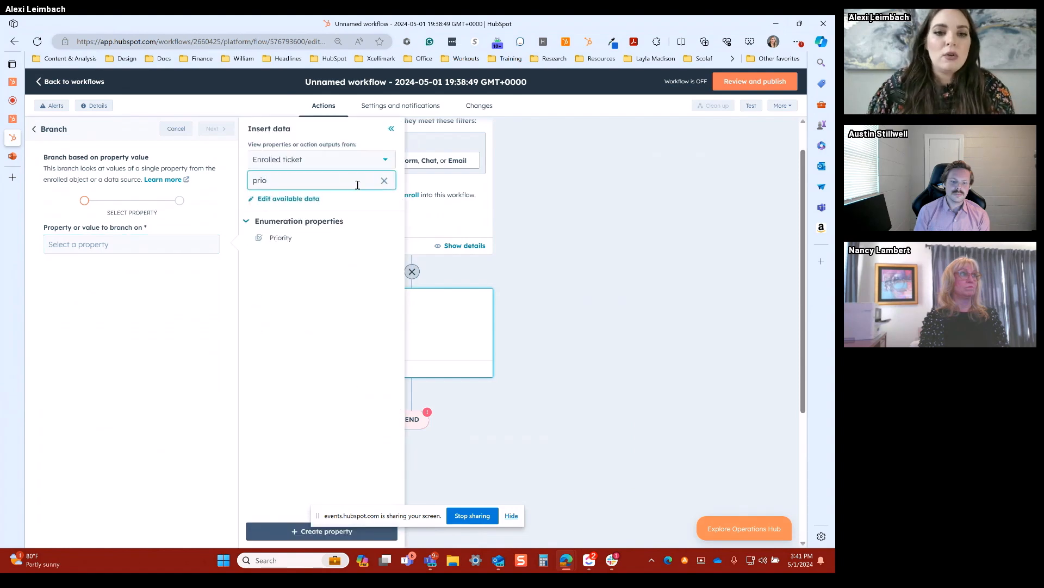
{"action": "left_click", "coordinate": [282, 238]}
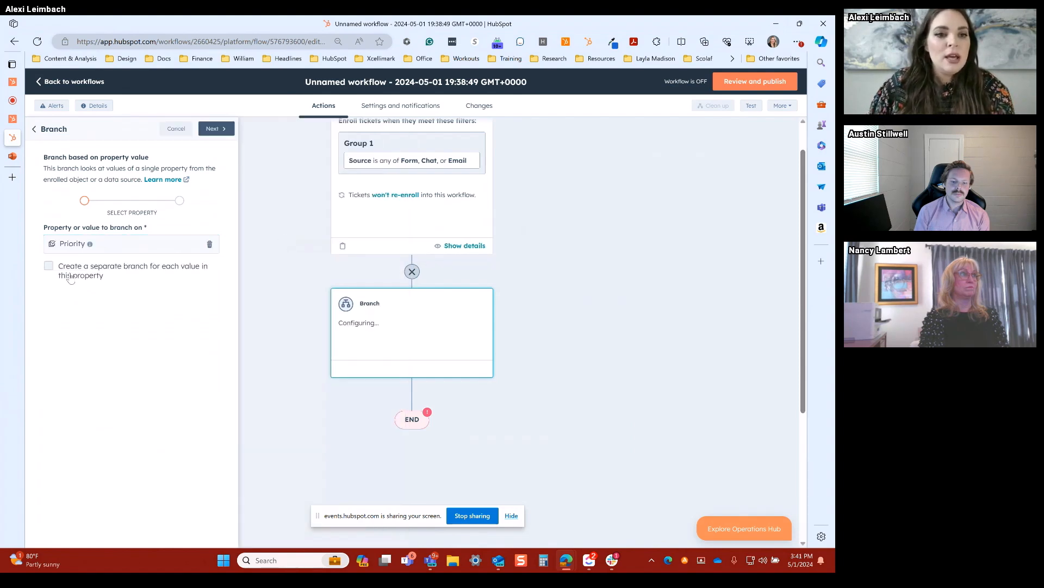
Step: Create a separate branch for each Priority value and save the branch action
{"action": "left_click", "coordinate": [68, 275]}
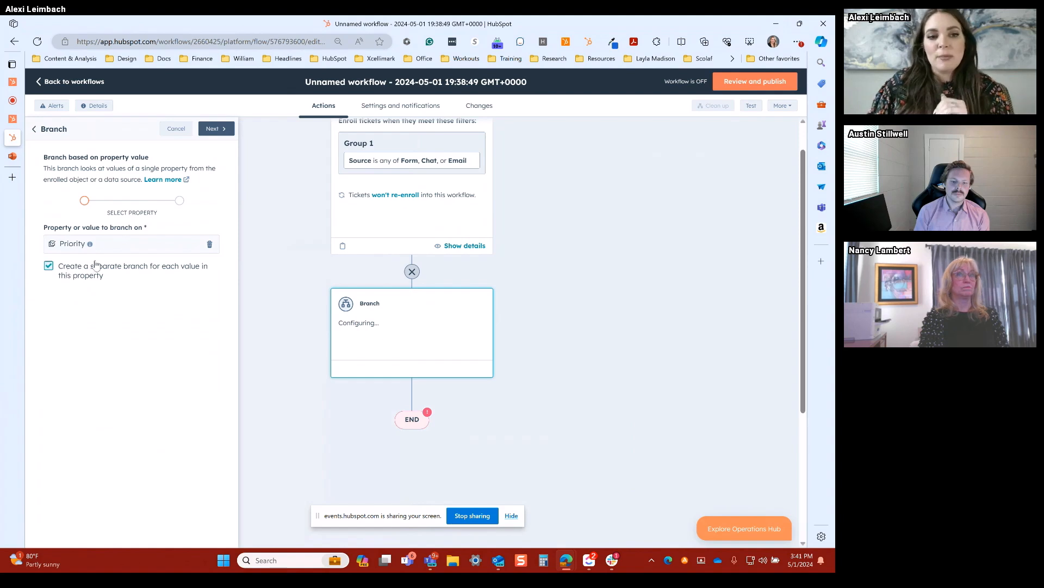
{"action": "left_click", "coordinate": [216, 131]}
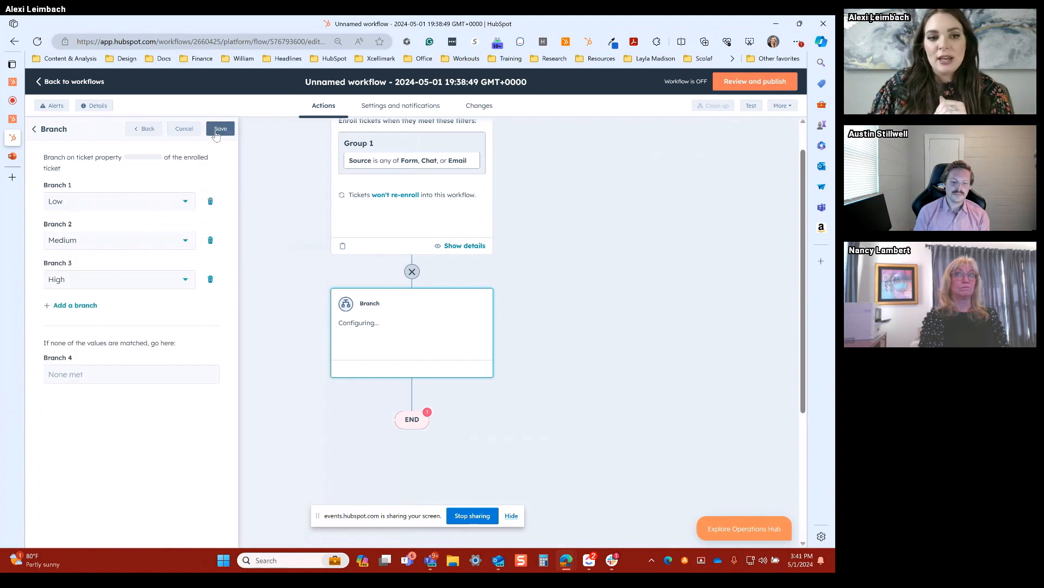
{"action": "left_click", "coordinate": [219, 129]}
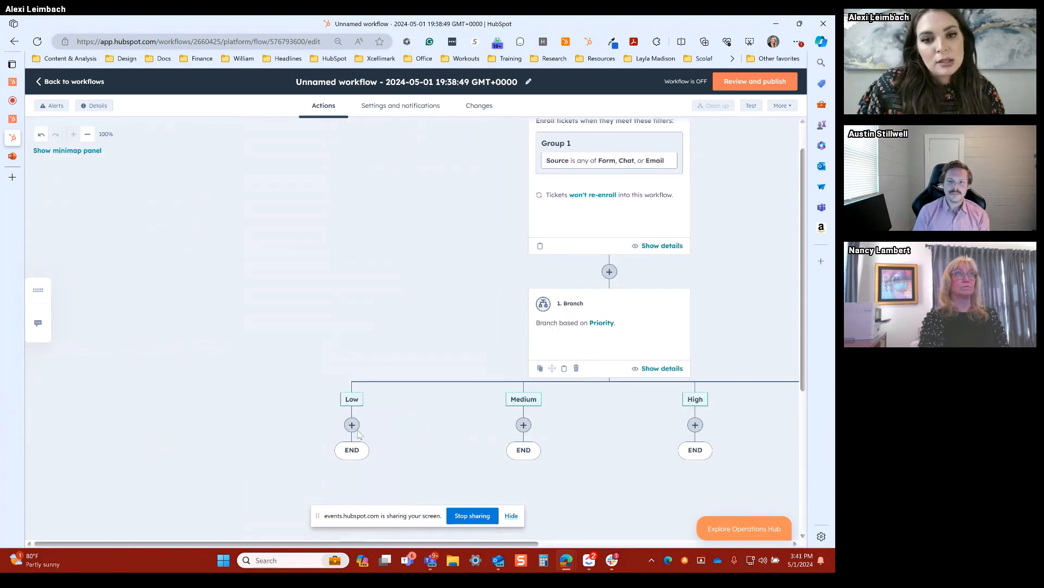
Step: Add a Create task action to the Low priority branch
{"action": "scroll", "coordinate": [302, 306], "scroll_direction": "down", "scroll_amount": 2}
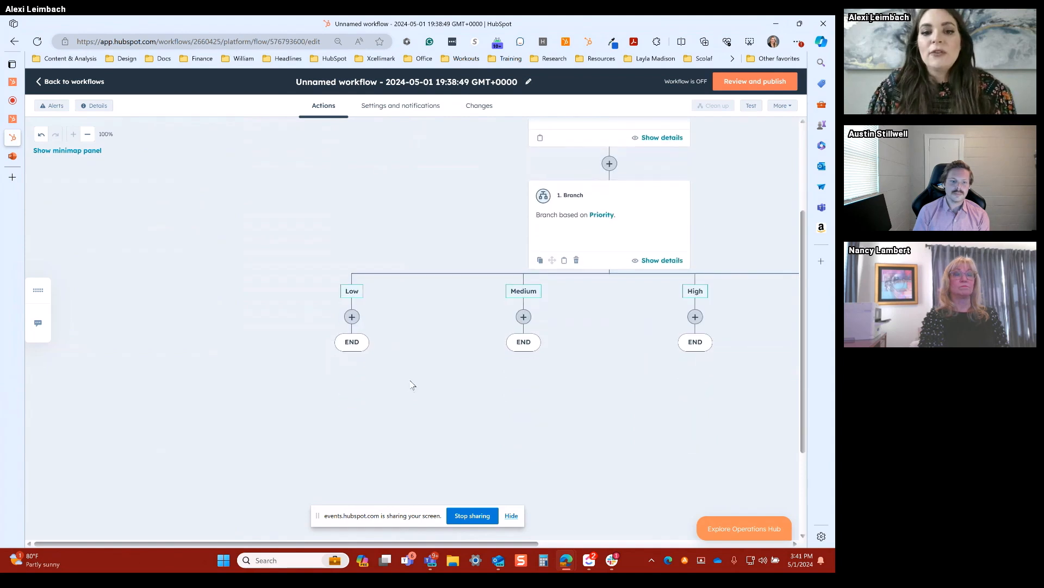
{"action": "scroll", "coordinate": [415, 384], "scroll_direction": "right", "scroll_amount": 2}
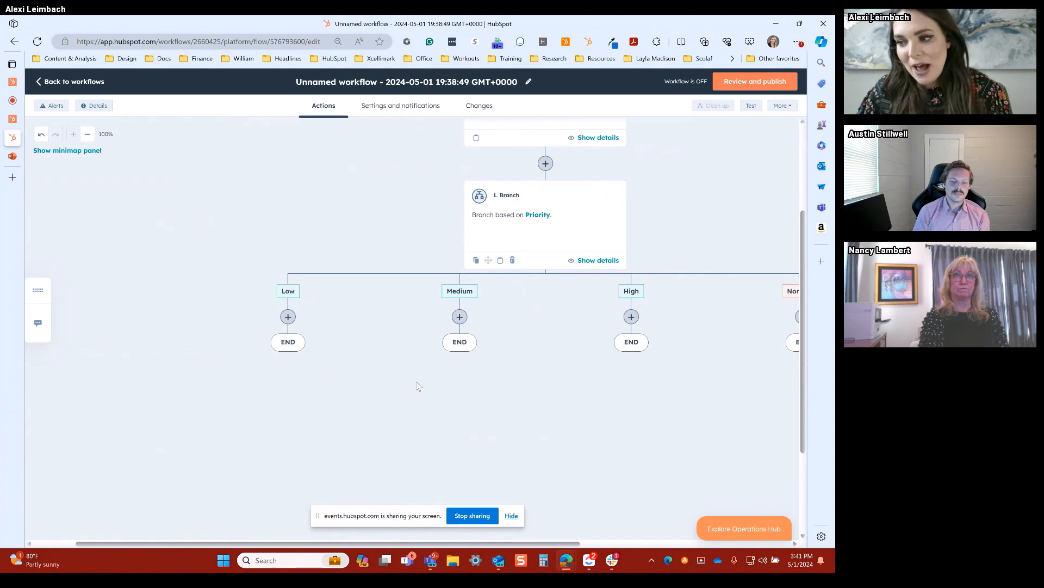
{"action": "left_click", "coordinate": [288, 317]}
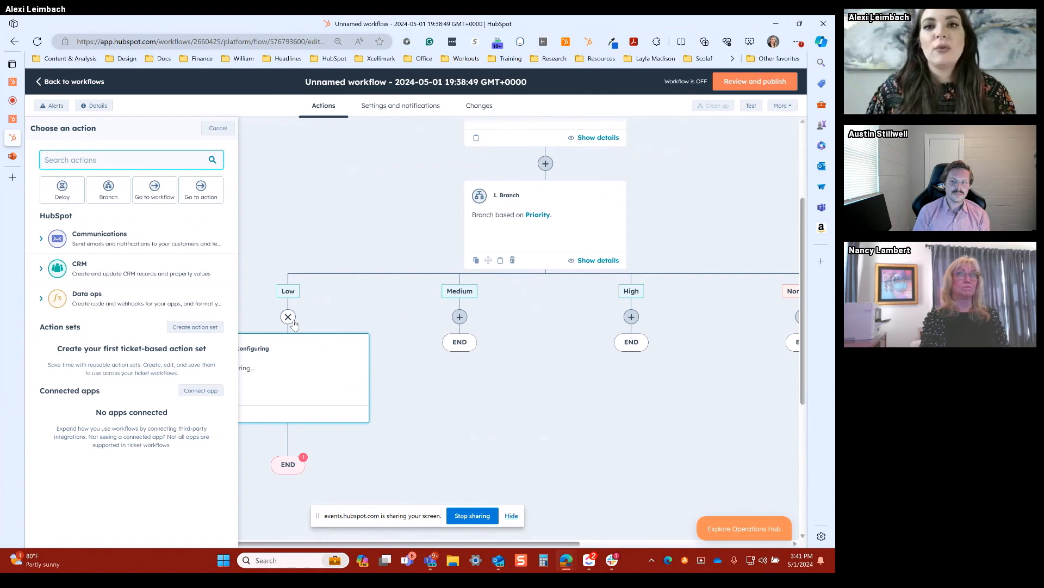
{"action": "left_click", "coordinate": [95, 272]}
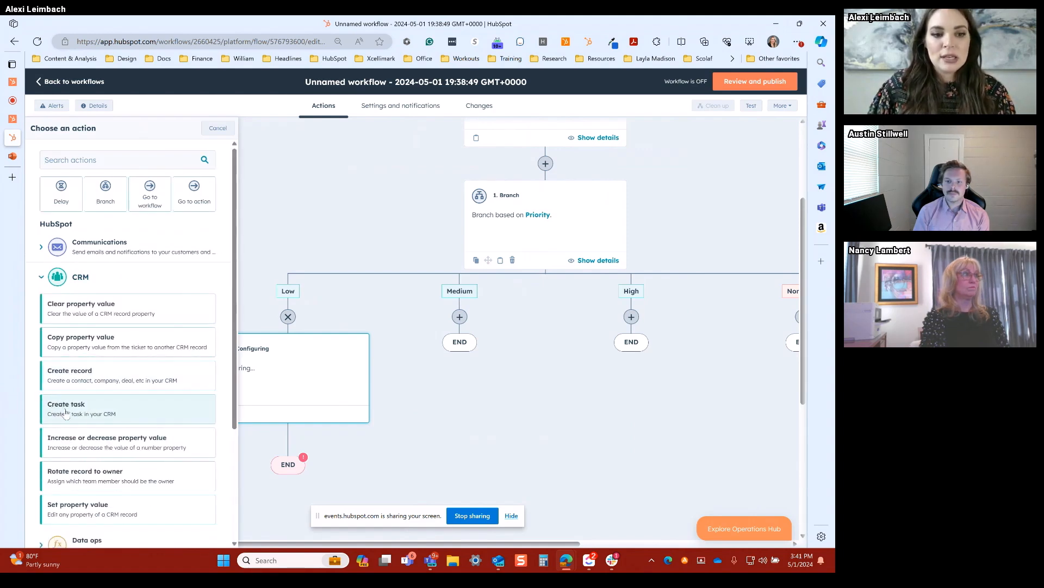
{"action": "left_click", "coordinate": [111, 413]}
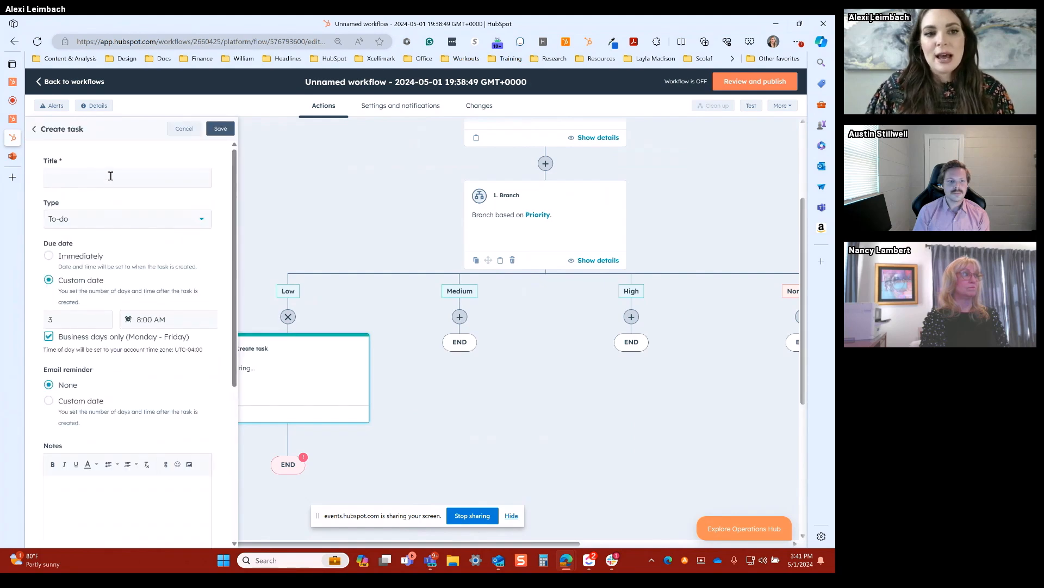
Step: Title the task "Follow up on ticket:" followed by the enrolled ticket's Ticket name property
{"action": "left_click", "coordinate": [111, 177]}
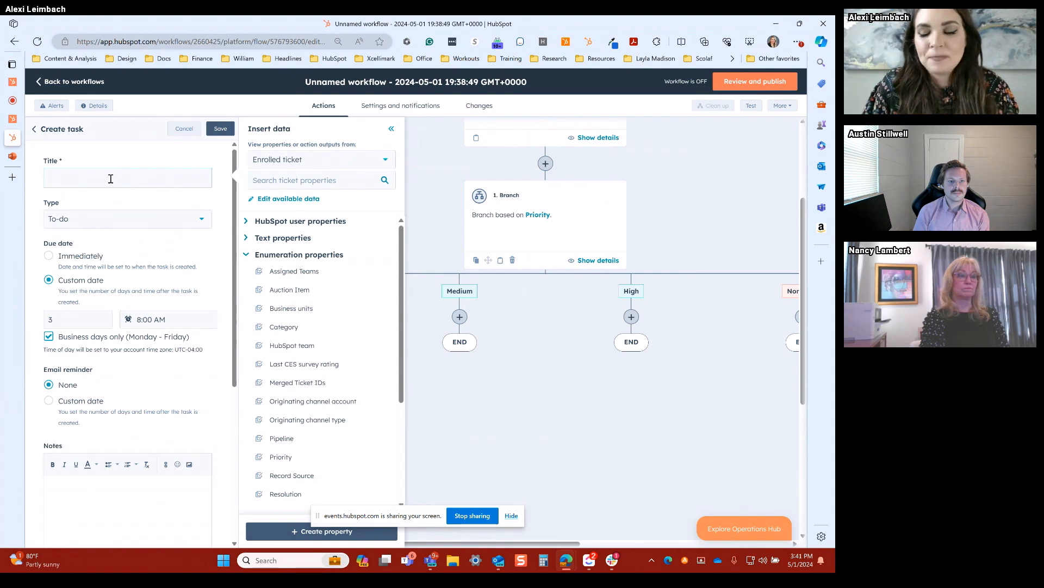
{"action": "type", "text": "Follow up on ticket:"}
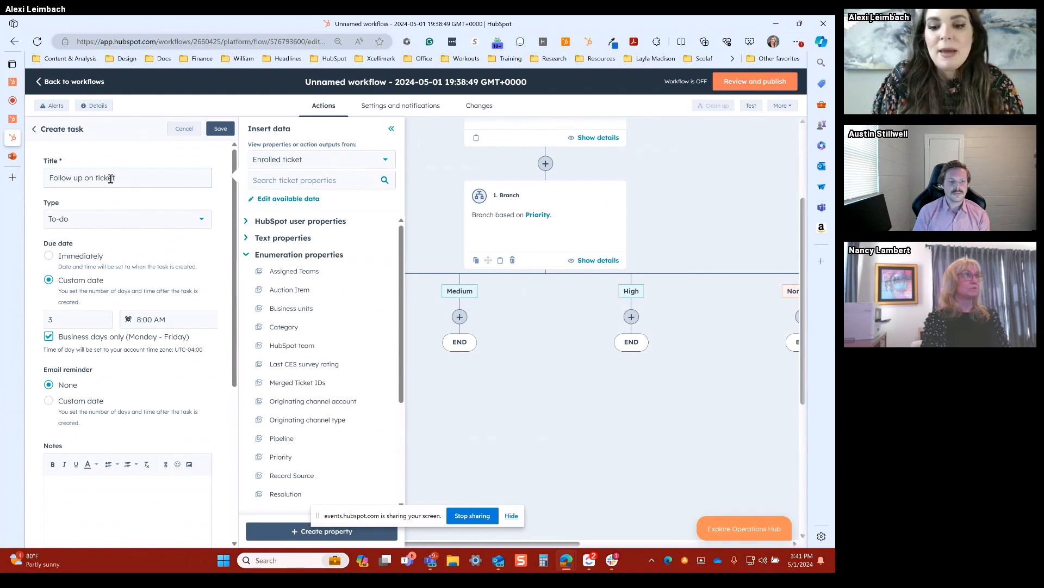
{"action": "left_click", "coordinate": [327, 180]}
{"action": "type", "text": "name"}
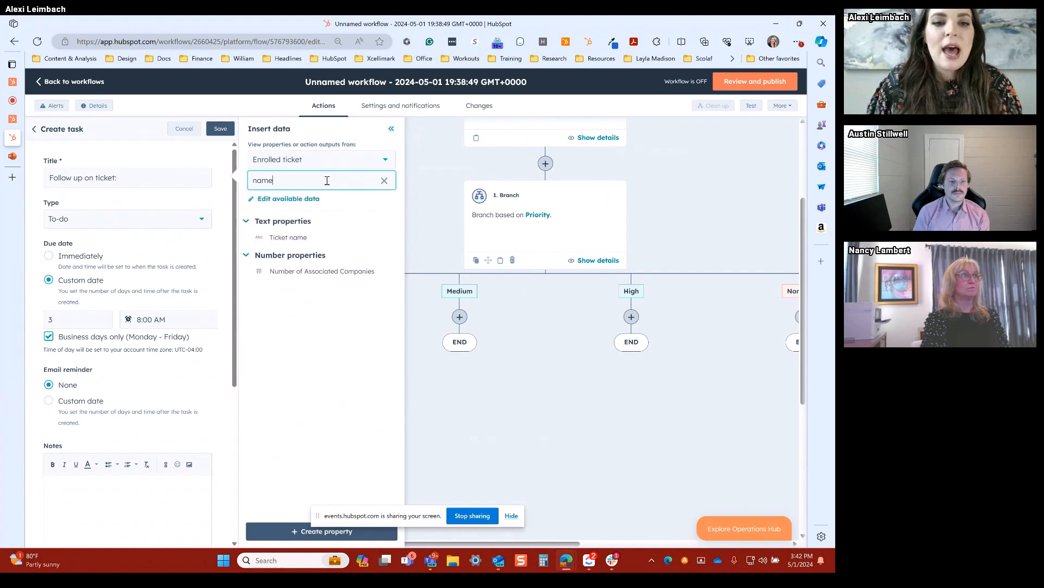
{"action": "left_click", "coordinate": [295, 238]}
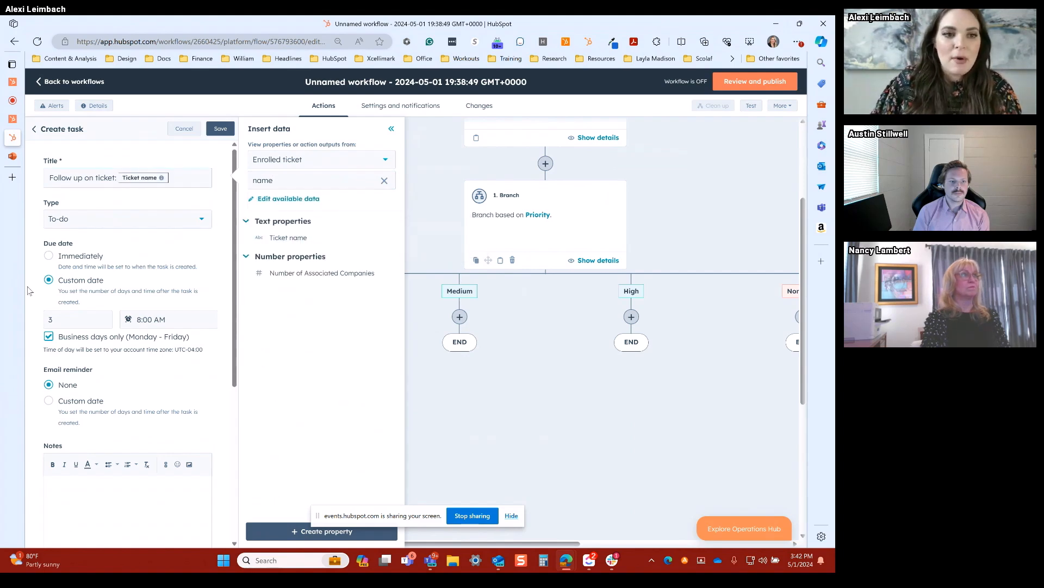
Step: Set the task's custom due date to 2 days after the task is created
{"action": "scroll", "coordinate": [50, 269], "scroll_direction": "down", "scroll_amount": 1}
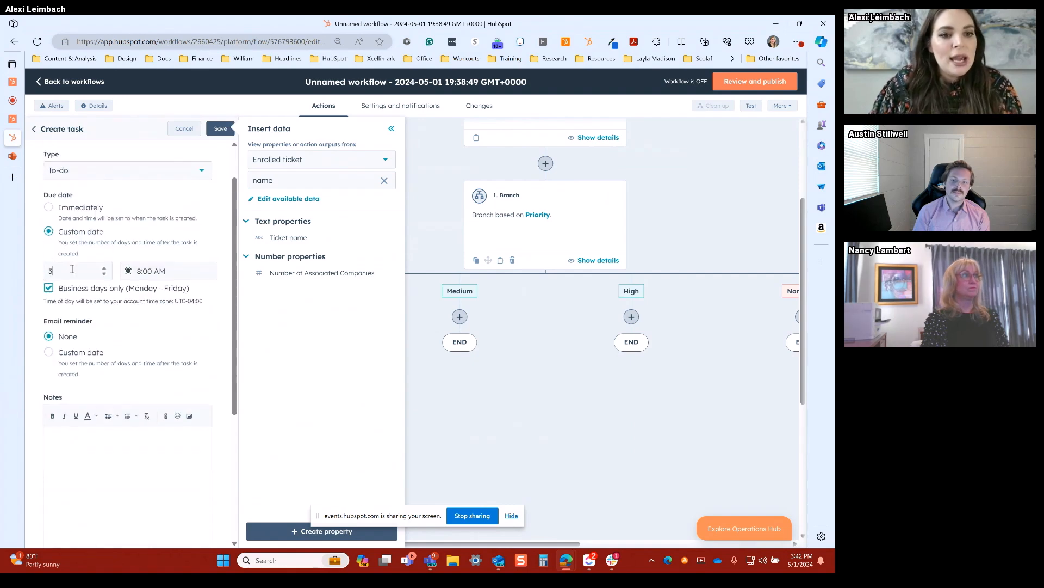
{"action": "left_click", "coordinate": [99, 274]}
{"action": "left_click", "coordinate": [104, 274]}
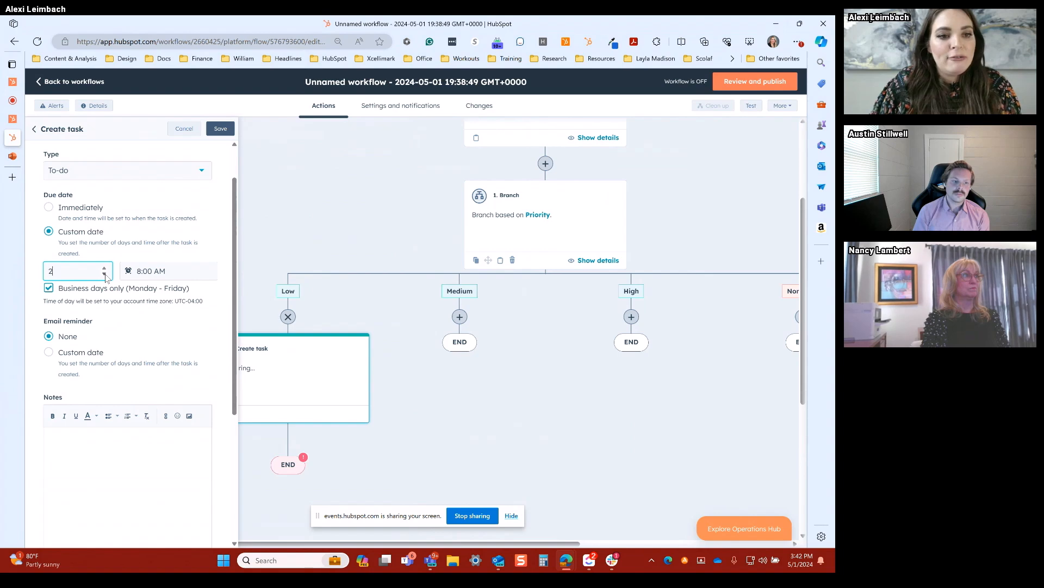
Step: Set the task's email reminder to a custom date 1 day after creation, restricted to business days only
{"action": "scroll", "coordinate": [91, 291], "scroll_direction": "down", "scroll_amount": 2}
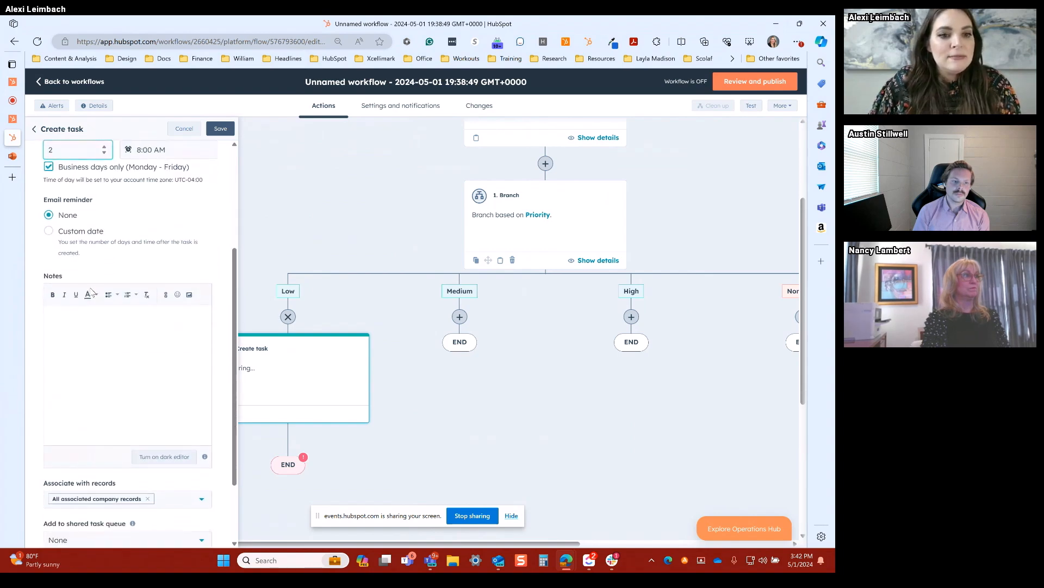
{"action": "scroll", "coordinate": [91, 292], "scroll_direction": "down", "scroll_amount": 1}
{"action": "left_click", "coordinate": [112, 261]}
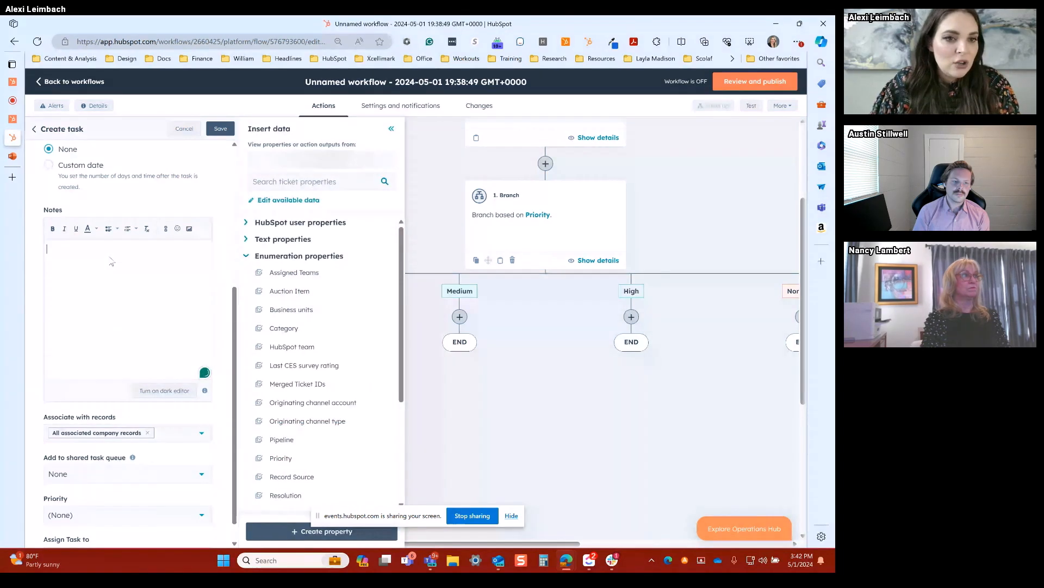
{"action": "left_click", "coordinate": [61, 200]}
{"action": "scroll", "coordinate": [62, 207], "scroll_direction": "up", "scroll_amount": 1}
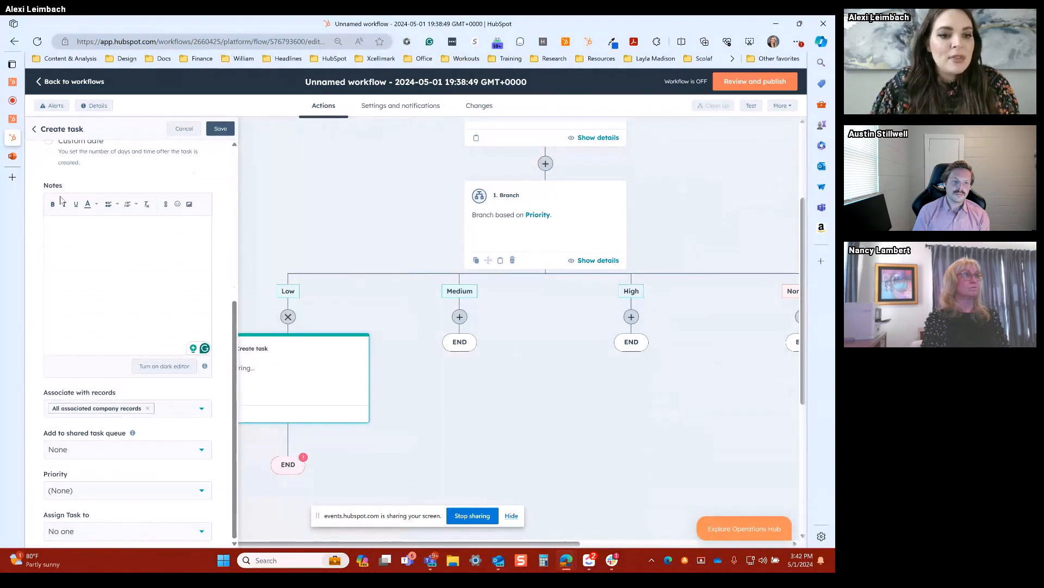
{"action": "left_click", "coordinate": [70, 233]}
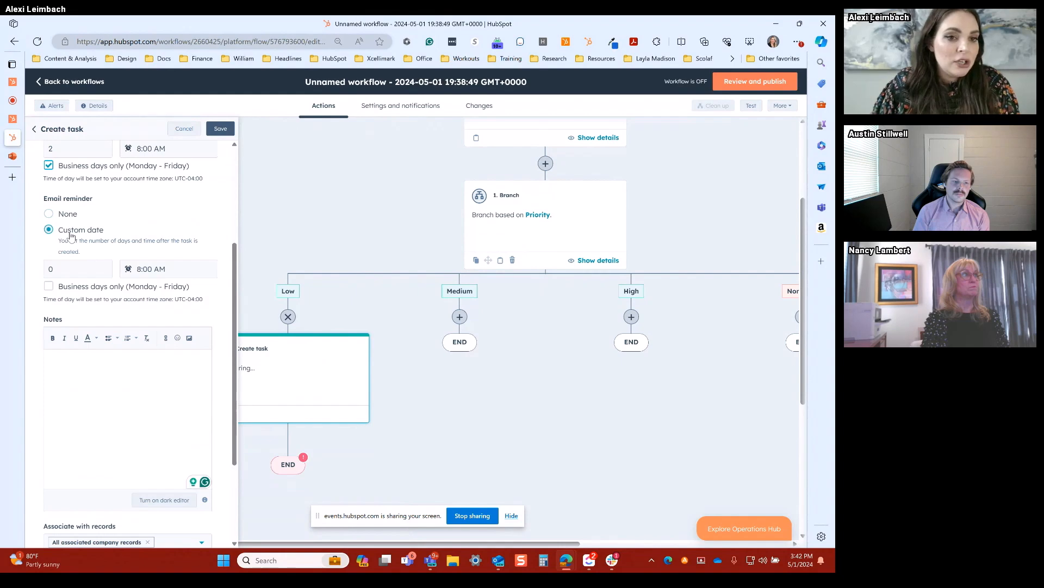
{"action": "left_click", "coordinate": [91, 266]}
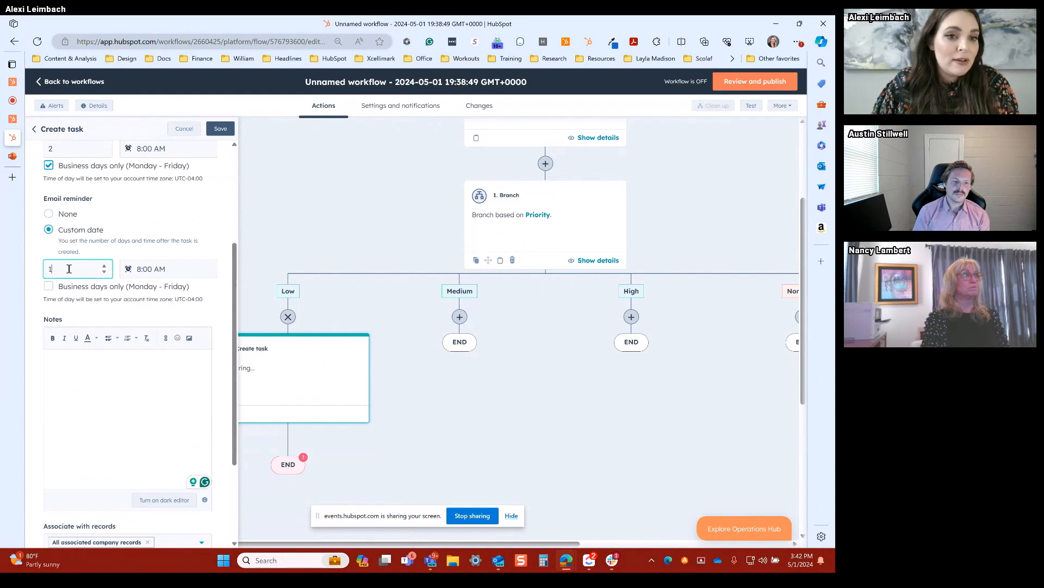
{"action": "left_click", "coordinate": [45, 283]}
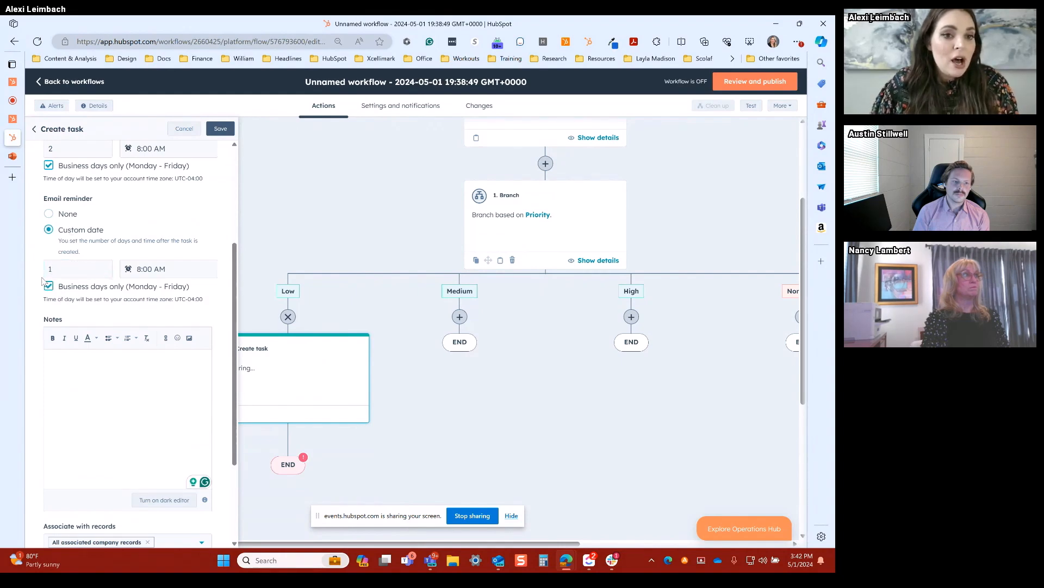
Step: Associate the task with all associated contact records too, and set its priority to Low
{"action": "scroll", "coordinate": [33, 279], "scroll_direction": "down", "scroll_amount": 5}
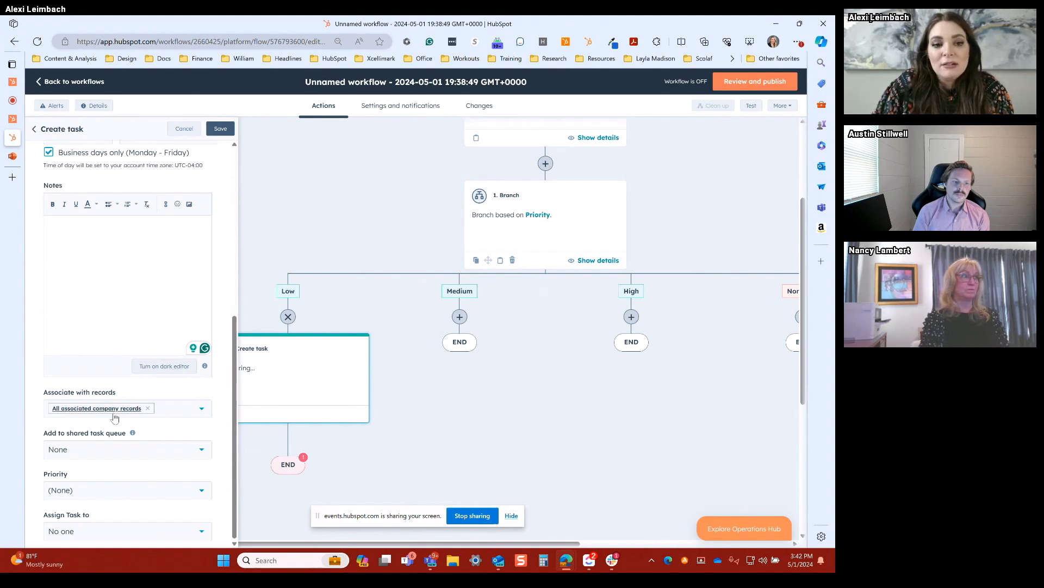
{"action": "left_click", "coordinate": [196, 417]}
{"action": "left_click", "coordinate": [172, 432]}
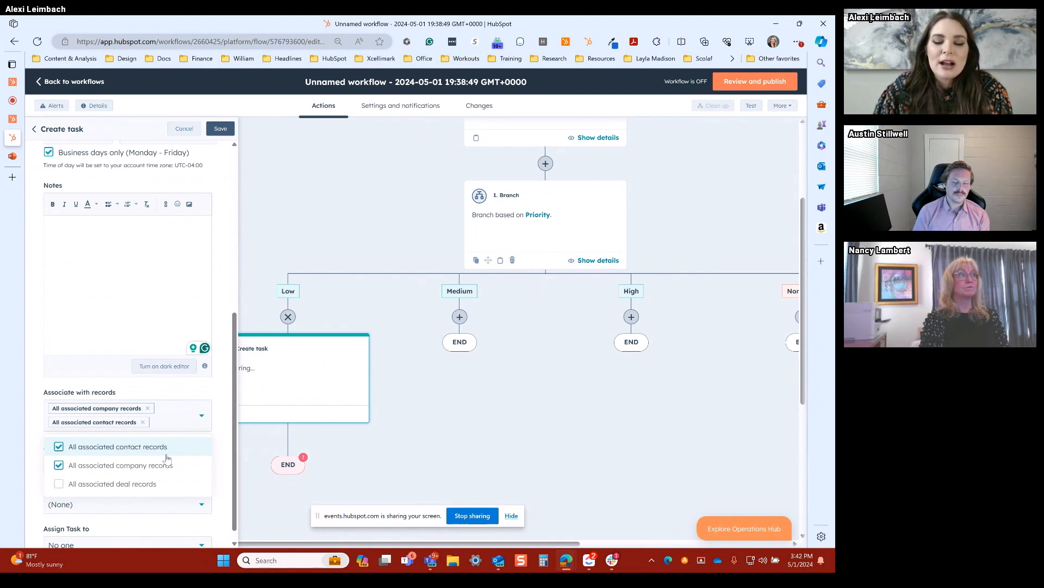
{"action": "left_click", "coordinate": [217, 433]}
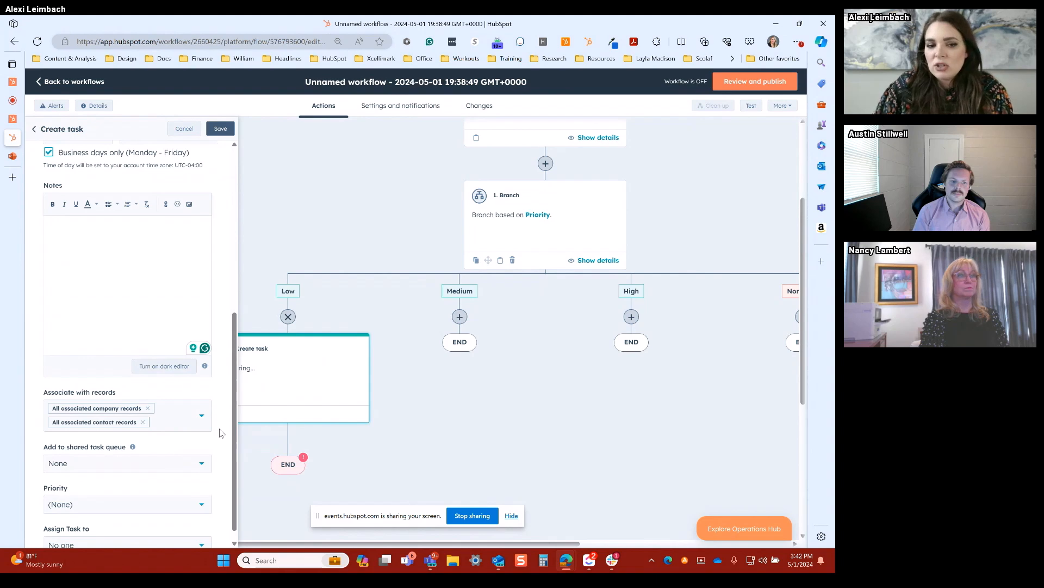
{"action": "scroll", "coordinate": [221, 431], "scroll_direction": "down", "scroll_amount": 1}
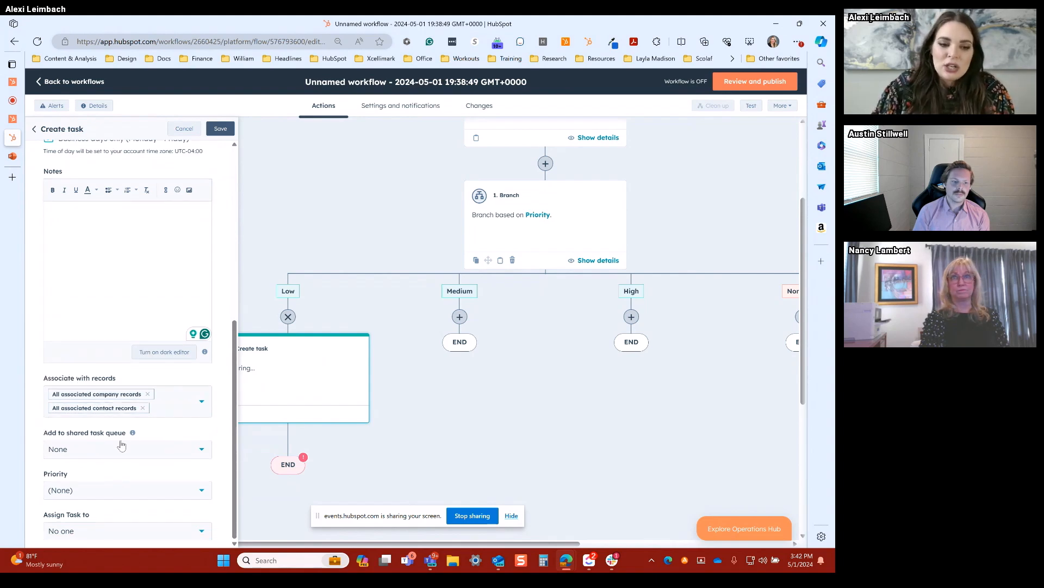
{"action": "left_click", "coordinate": [113, 492]}
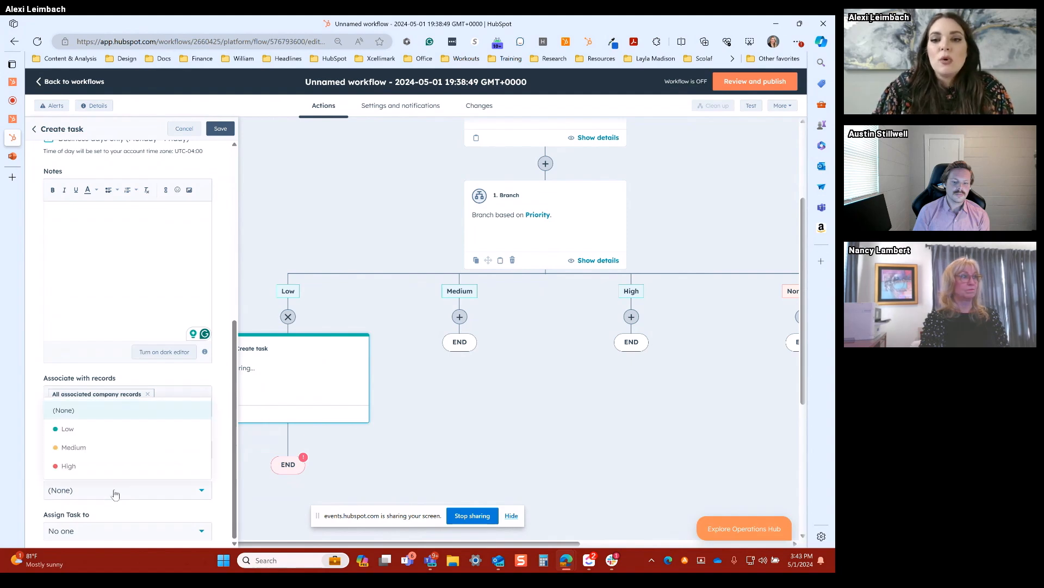
{"action": "left_click", "coordinate": [77, 429]}
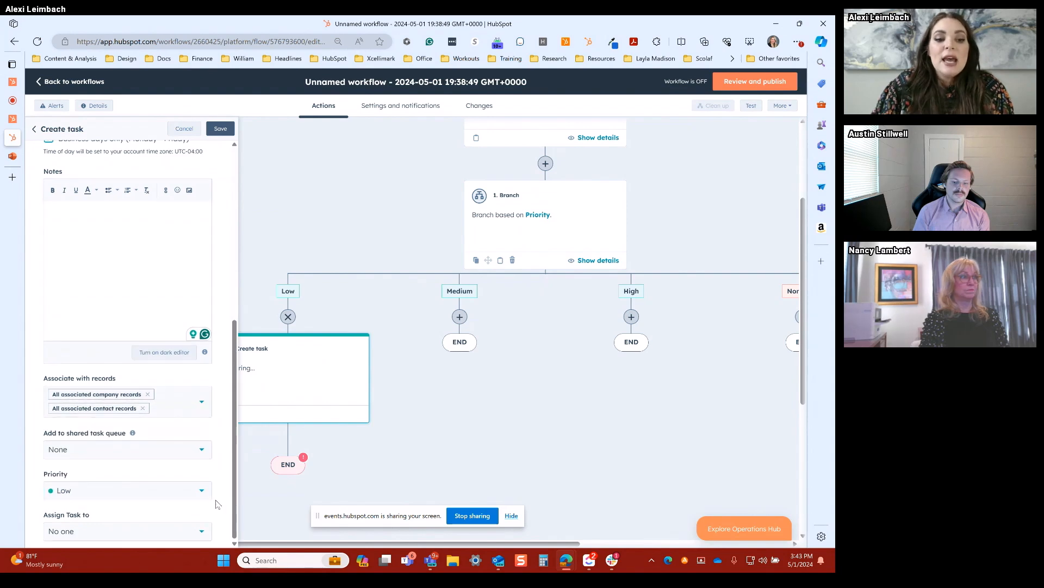
Step: Assign the task to an existing owner of the ticket and save the Create task action
{"action": "left_click", "coordinate": [110, 534]}
{"action": "left_click", "coordinate": [110, 472]}
{"action": "scroll", "coordinate": [216, 514], "scroll_direction": "down", "scroll_amount": 1}
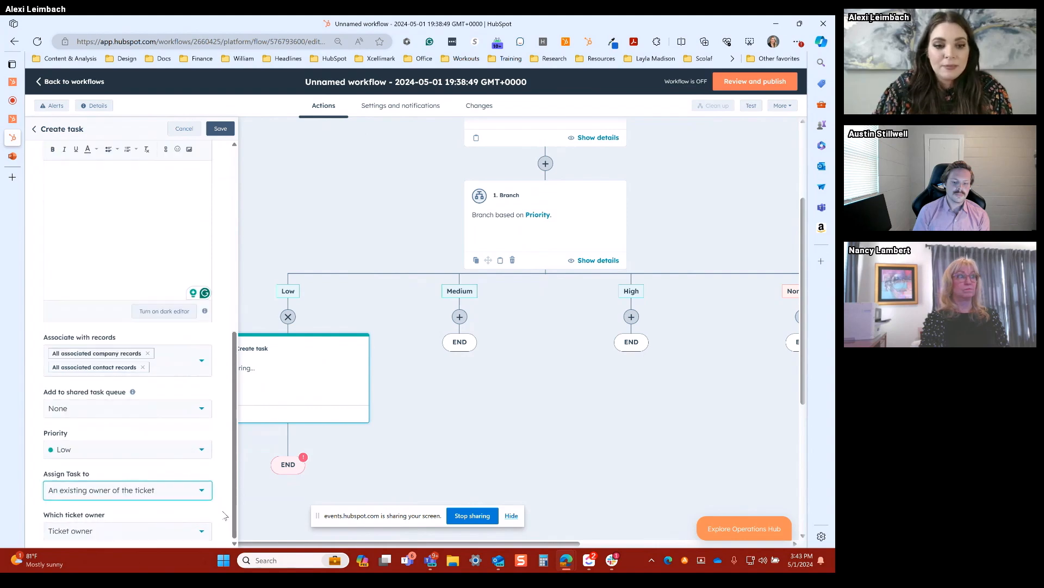
{"action": "scroll", "coordinate": [204, 507], "scroll_direction": "up", "scroll_amount": 7}
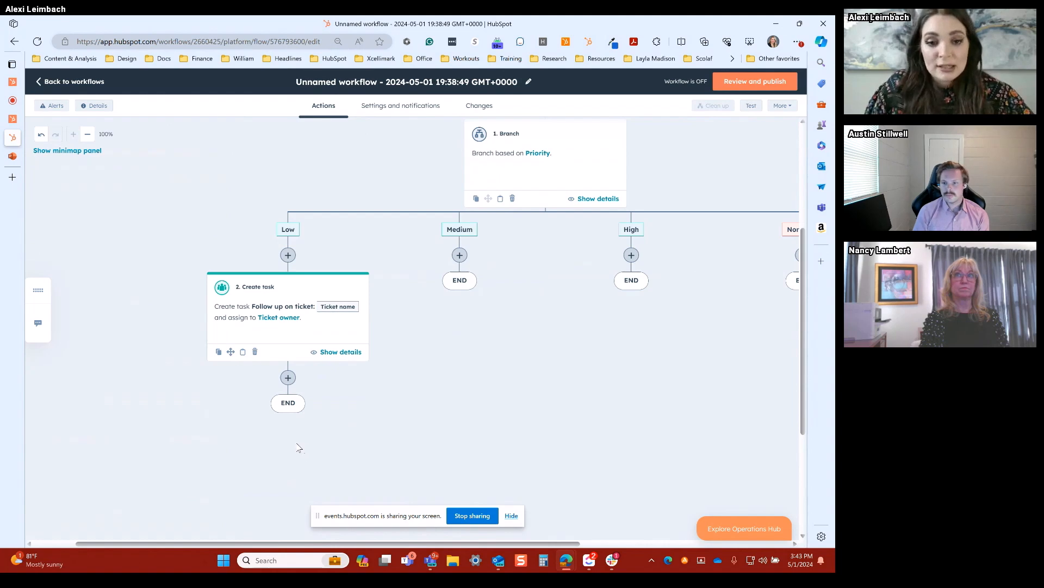
Step: Add a delay with a set amount of time of 3 days after the Create task action and save it
{"action": "left_click", "coordinate": [288, 378]}
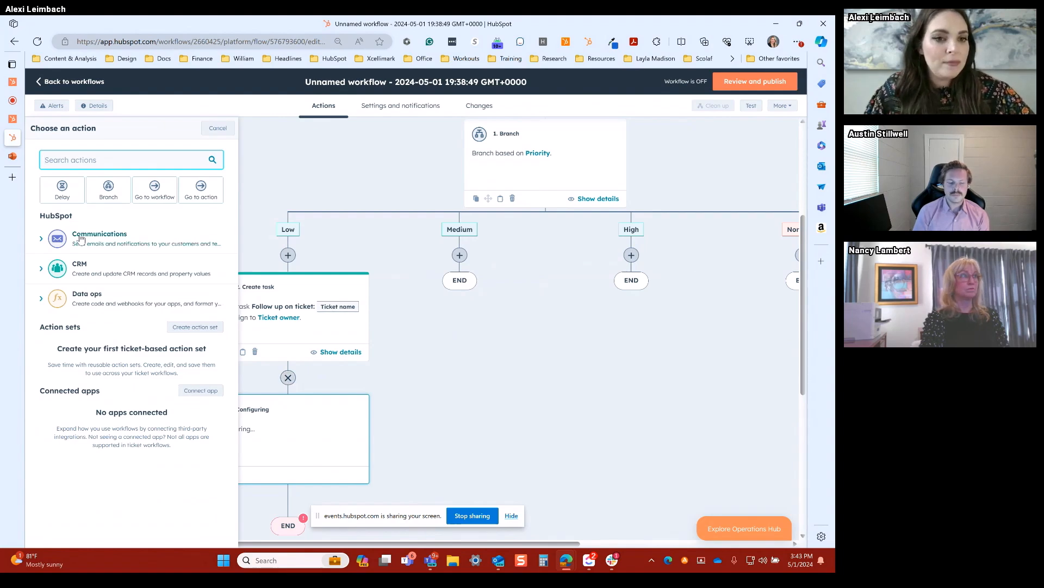
{"action": "left_click", "coordinate": [63, 191]}
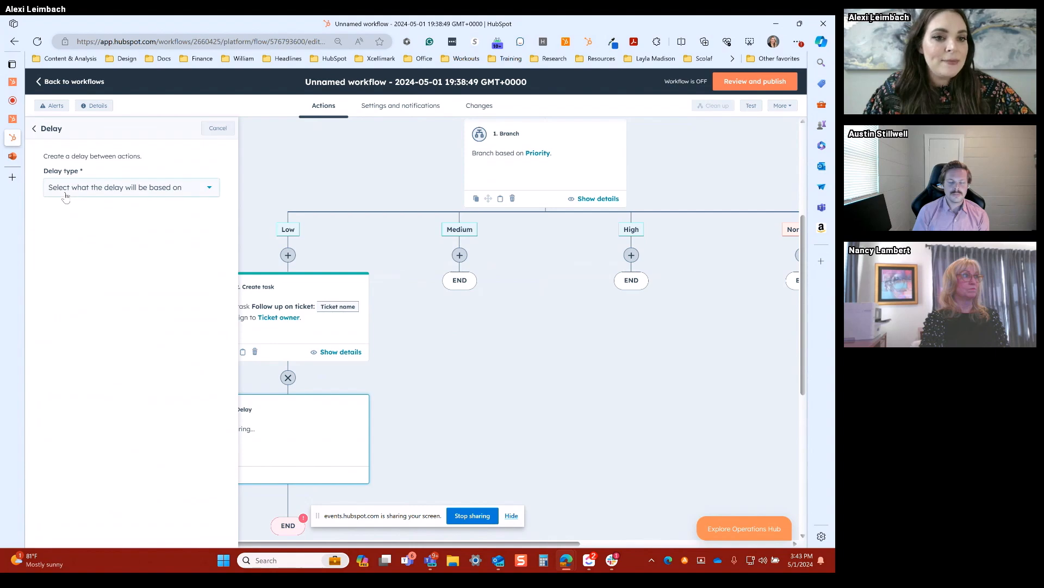
{"action": "left_click", "coordinate": [66, 194]}
{"action": "scroll", "coordinate": [107, 269], "scroll_direction": "down", "scroll_amount": 1}
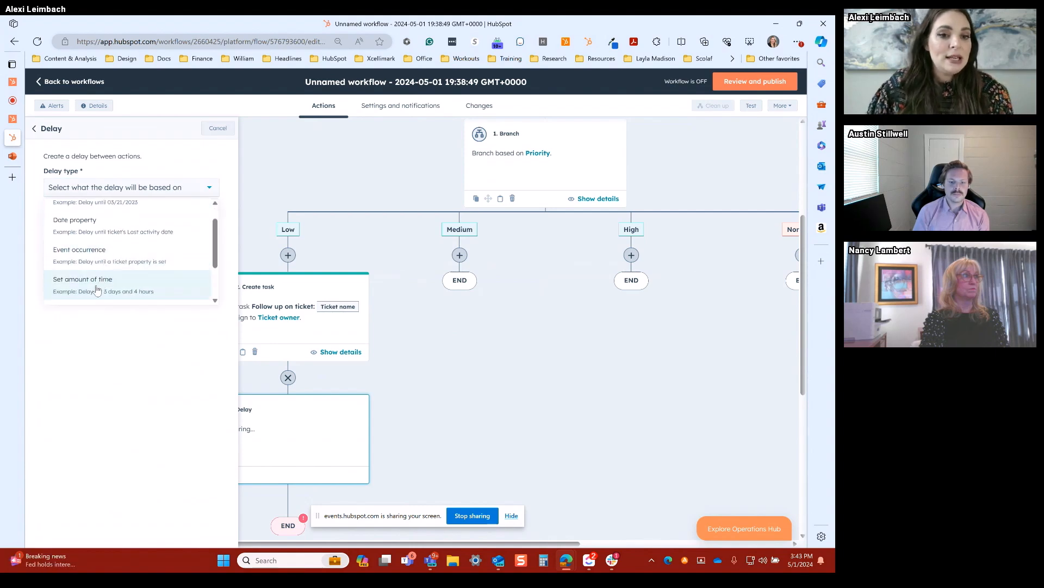
{"action": "left_click", "coordinate": [97, 287]}
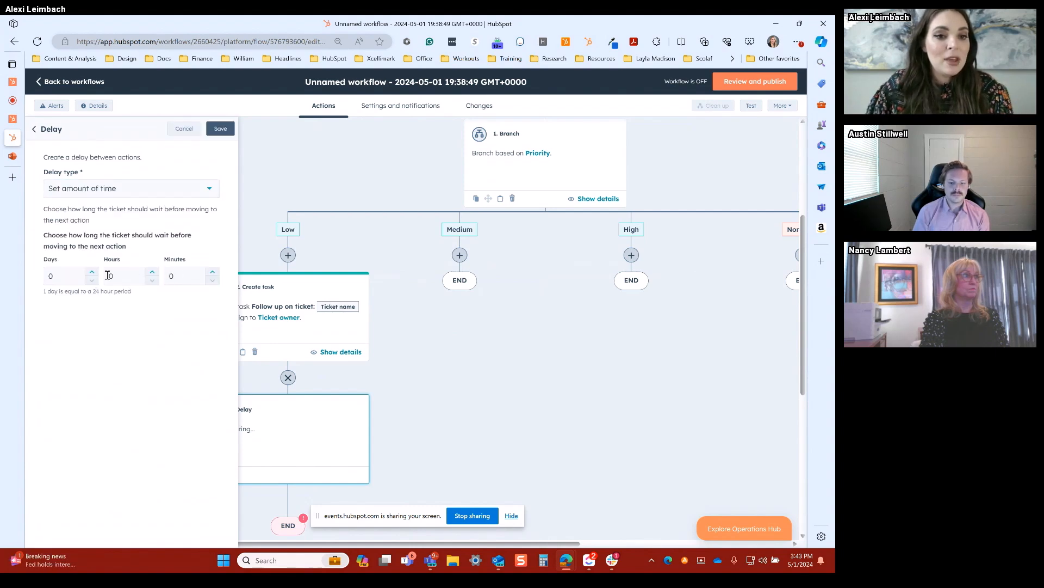
{"action": "left_click", "coordinate": [92, 272]}
{"action": "left_click", "coordinate": [92, 272]}
{"action": "left_click", "coordinate": [92, 272]}
{"action": "left_click", "coordinate": [226, 128]}
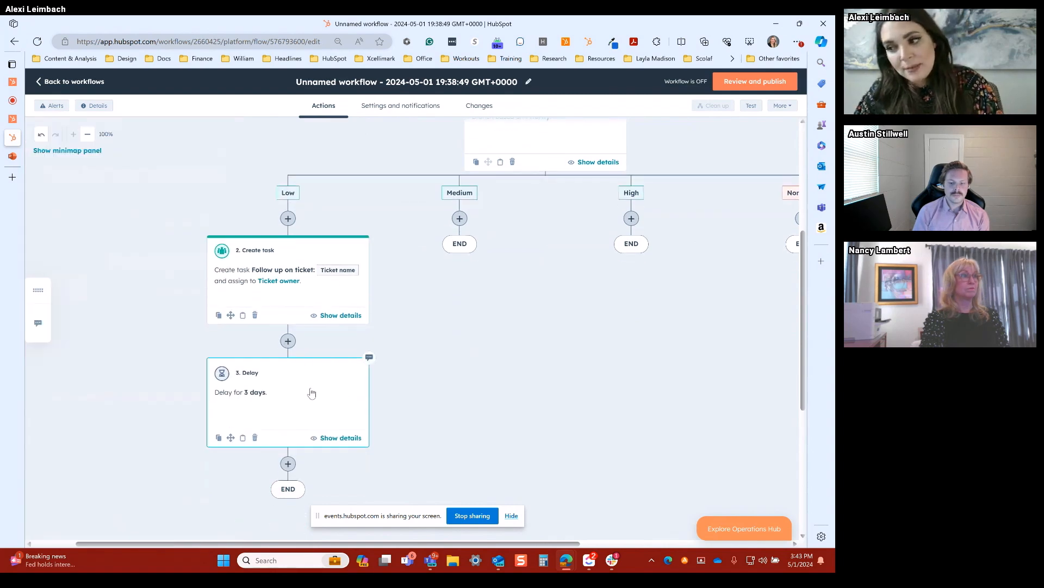
Step: Add a branch after the 3-day delay based on the single property Ticket status, with a separate branch for each value
{"action": "scroll", "coordinate": [372, 392], "scroll_direction": "down", "scroll_amount": 2}
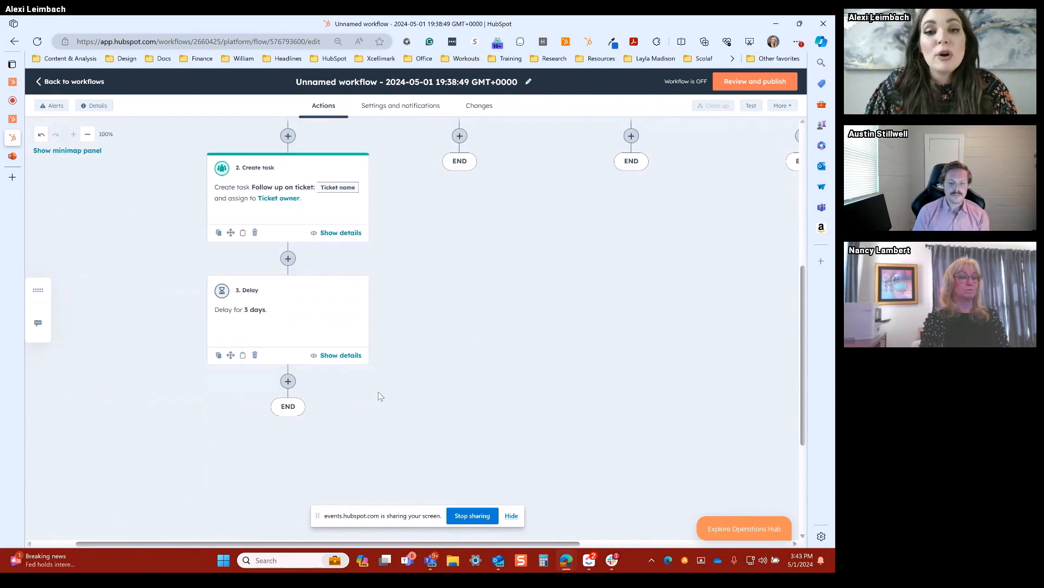
{"action": "left_click", "coordinate": [287, 381]}
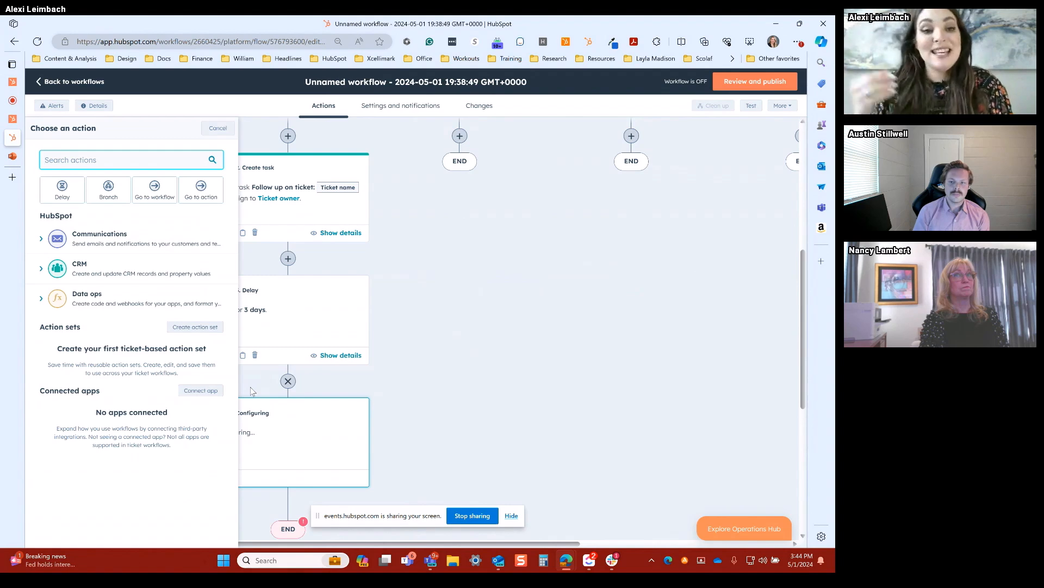
{"action": "scroll", "coordinate": [263, 285], "scroll_direction": "up", "scroll_amount": 2}
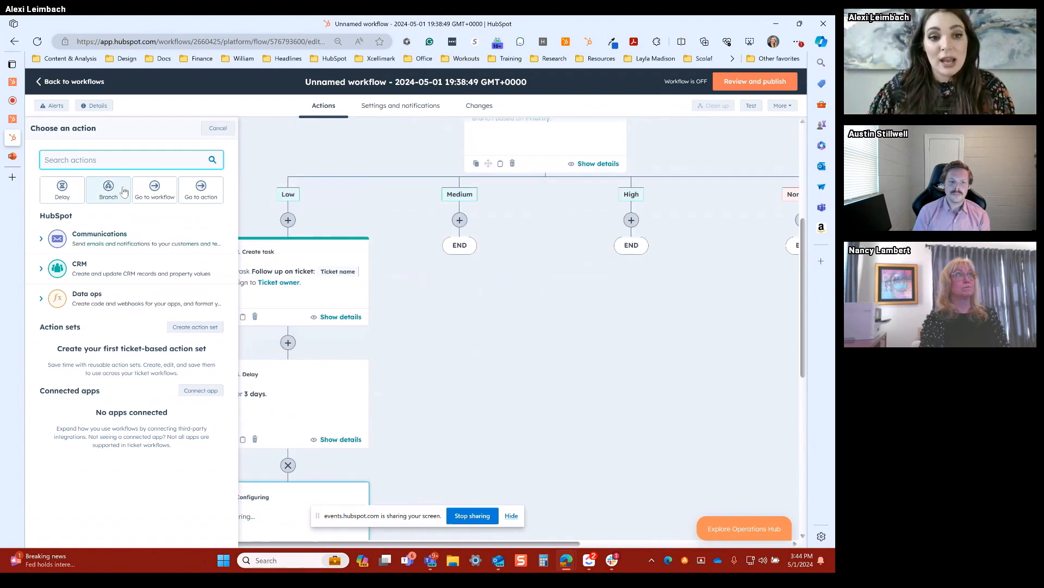
{"action": "left_click", "coordinate": [124, 191]}
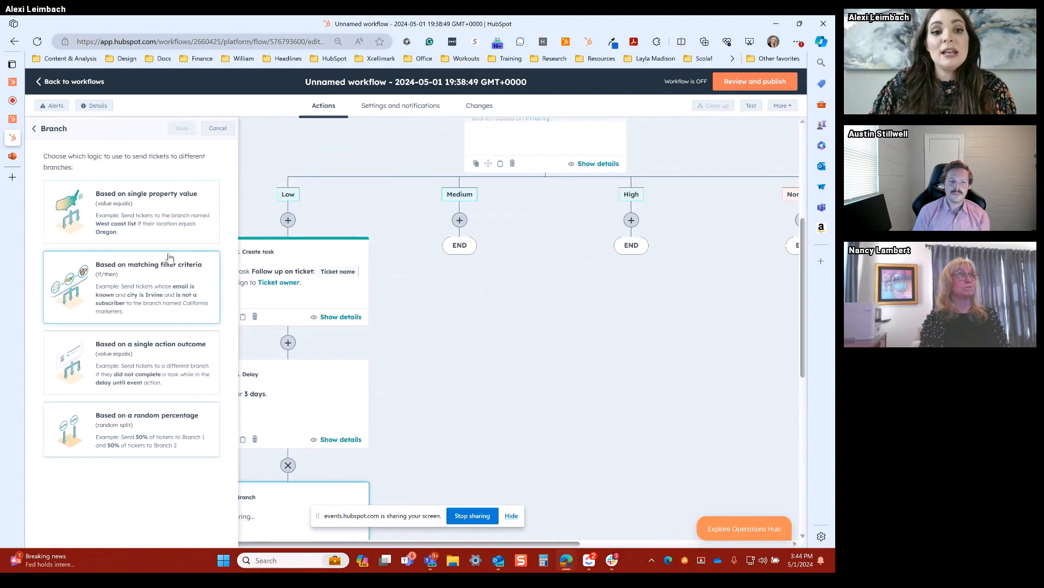
{"action": "left_click", "coordinate": [148, 220]}
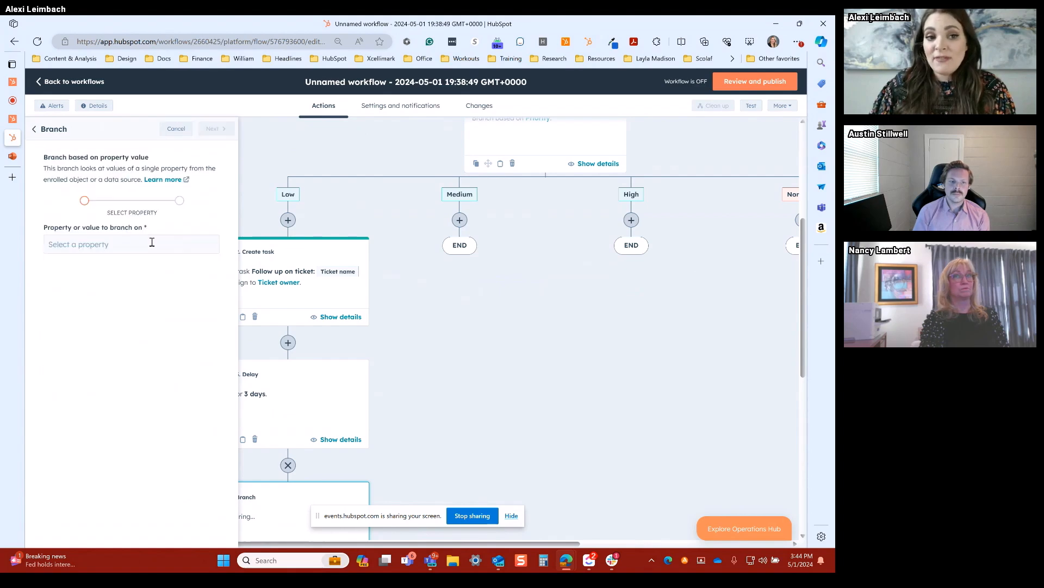
{"action": "left_click", "coordinate": [152, 242]}
{"action": "left_click", "coordinate": [295, 181]}
{"action": "type", "text": "stat"}
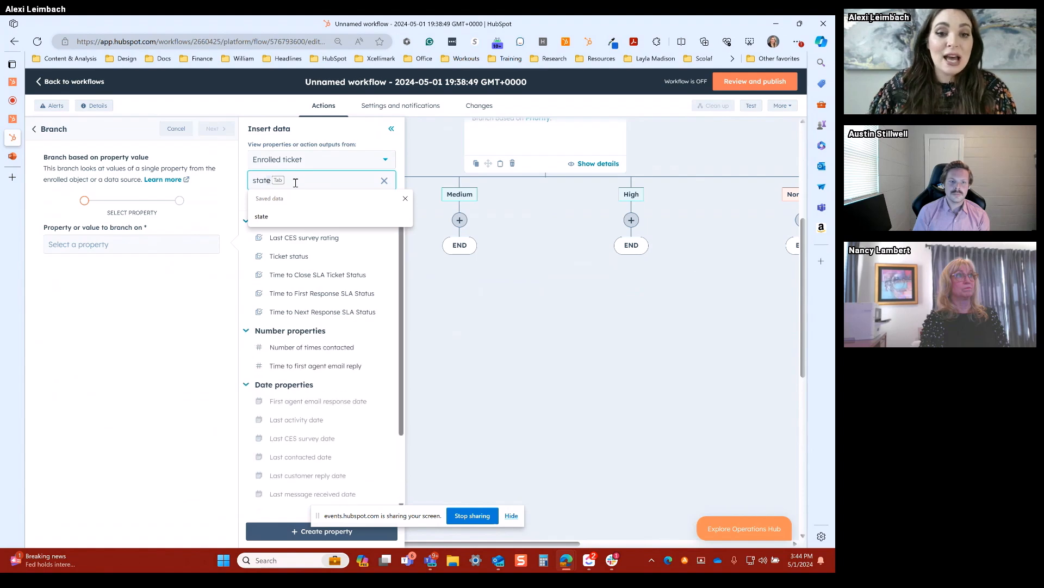
{"action": "left_click", "coordinate": [291, 256]}
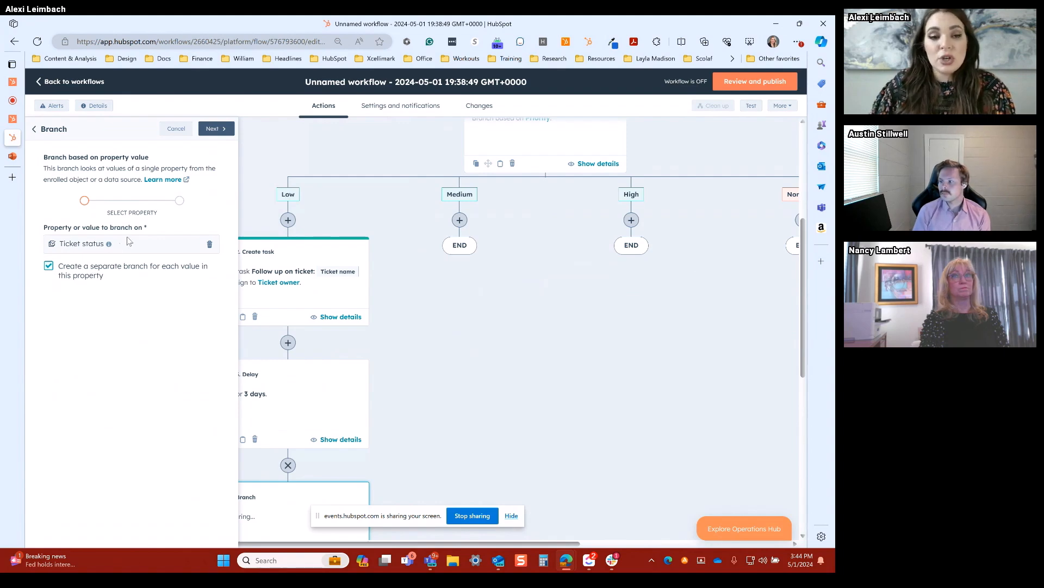
{"action": "left_click", "coordinate": [215, 129]}
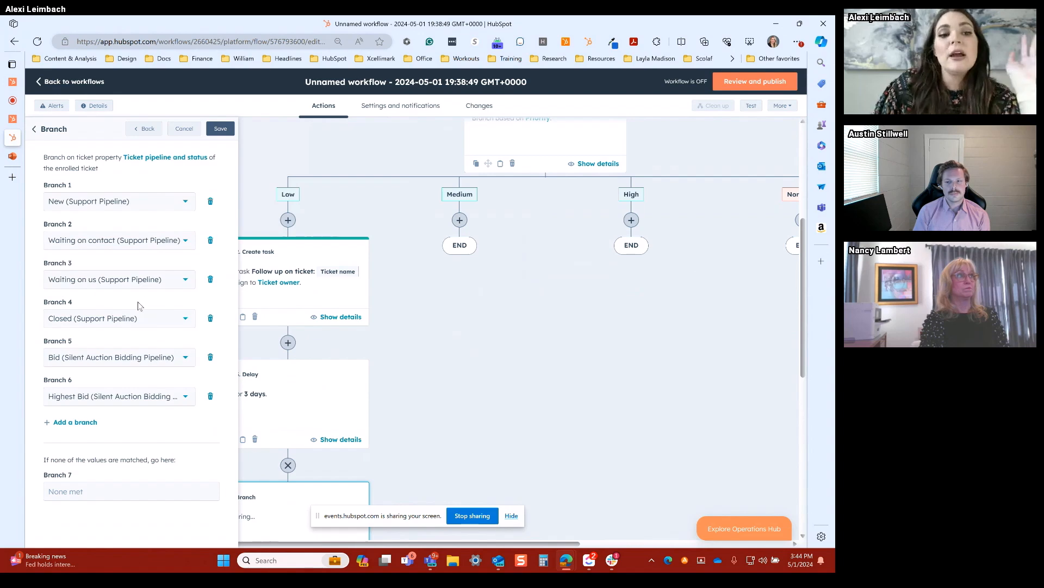
Step: Remove every ticket status branch except Closed (Support Pipeline)
{"action": "left_click", "coordinate": [210, 280]}
{"action": "left_click", "coordinate": [210, 240]}
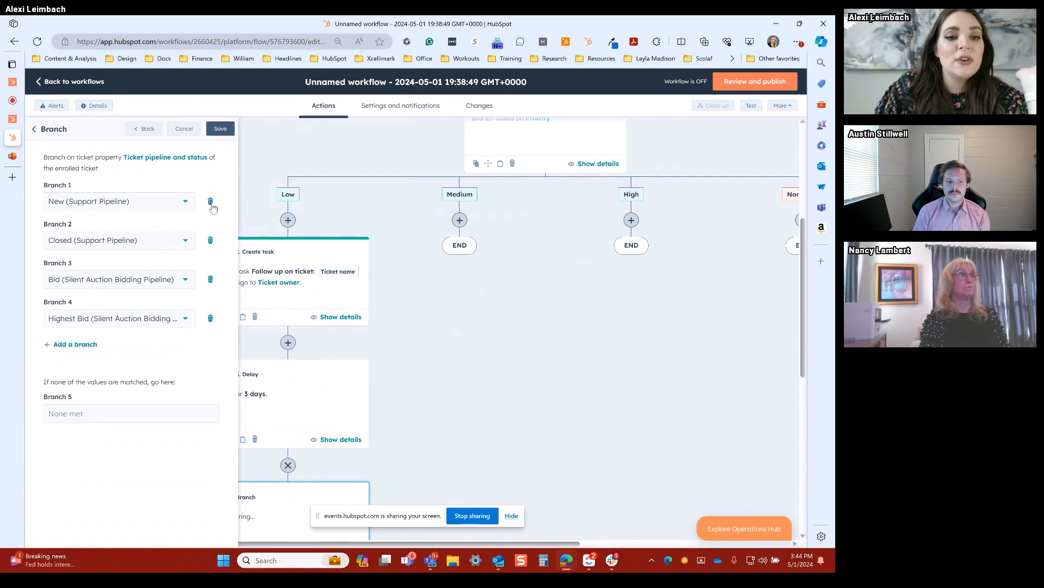
{"action": "left_click", "coordinate": [210, 201]}
{"action": "left_click", "coordinate": [210, 240]}
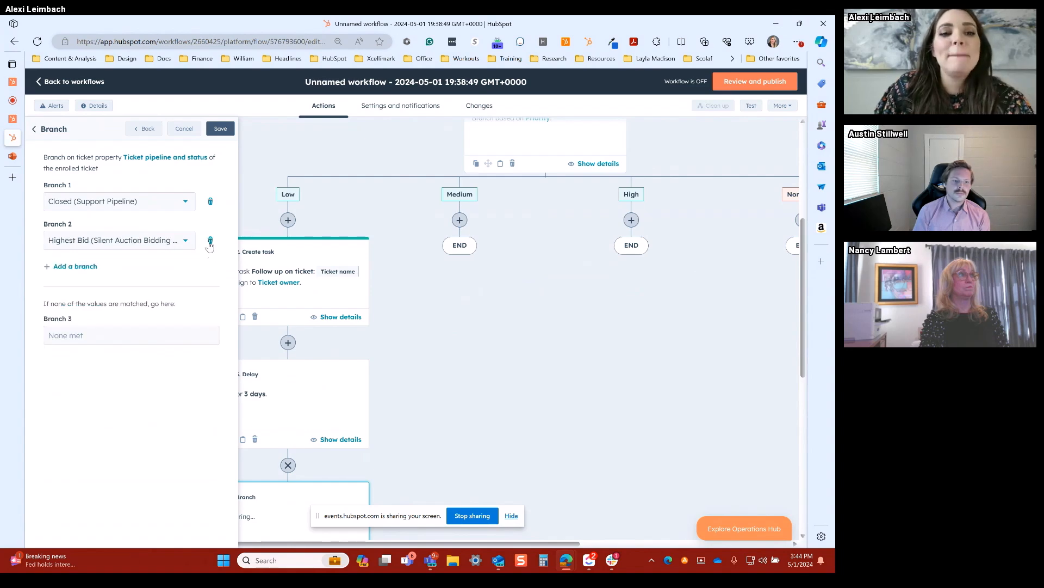
{"action": "left_click", "coordinate": [210, 241]}
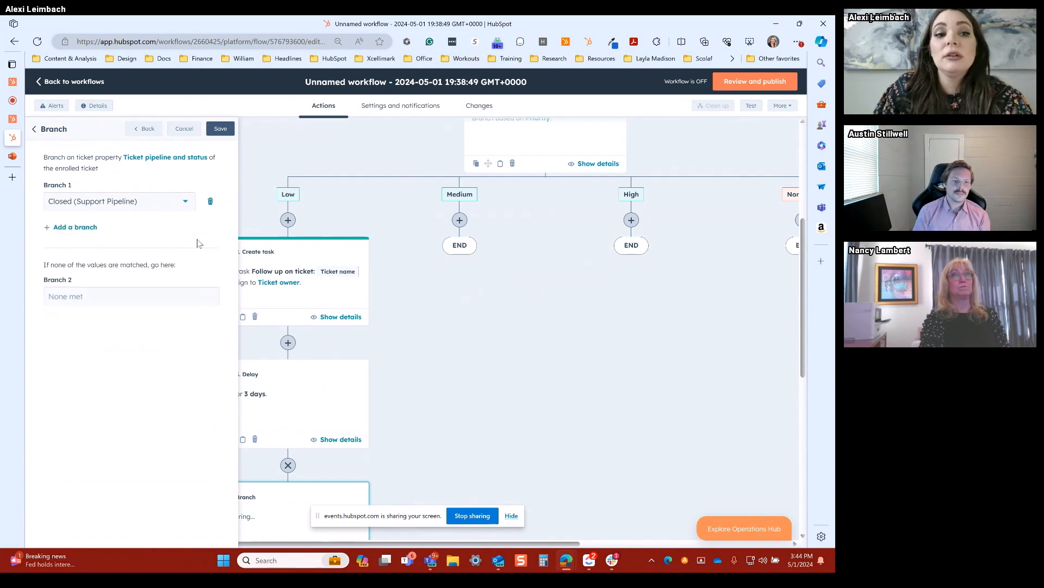
Step: Name the branch for unmatched values "Still Open" and save the branch action
{"action": "left_click", "coordinate": [103, 297]}
{"action": "type", "text": "Still Open"}
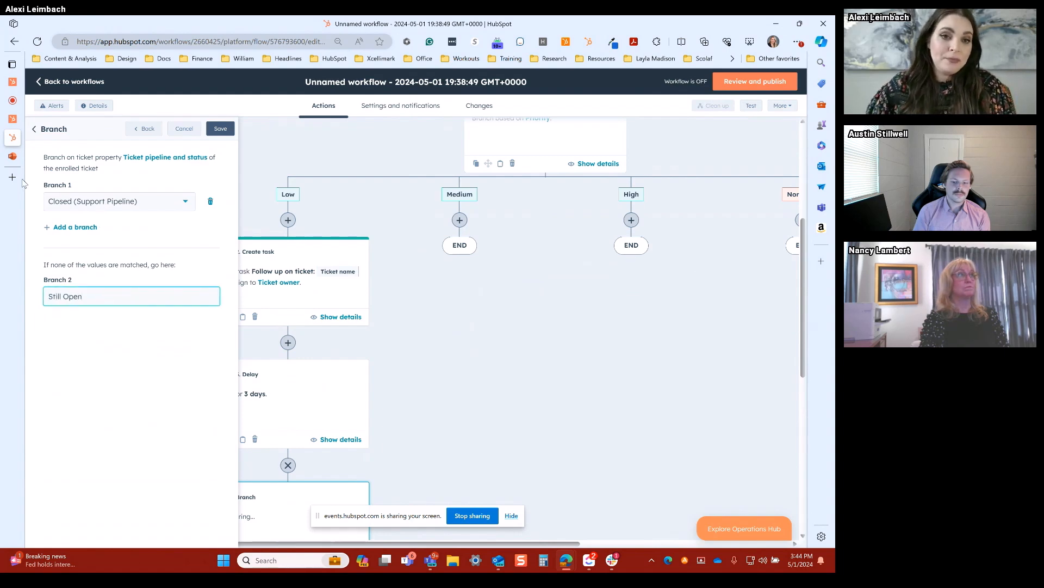
{"action": "left_click", "coordinate": [220, 129]}
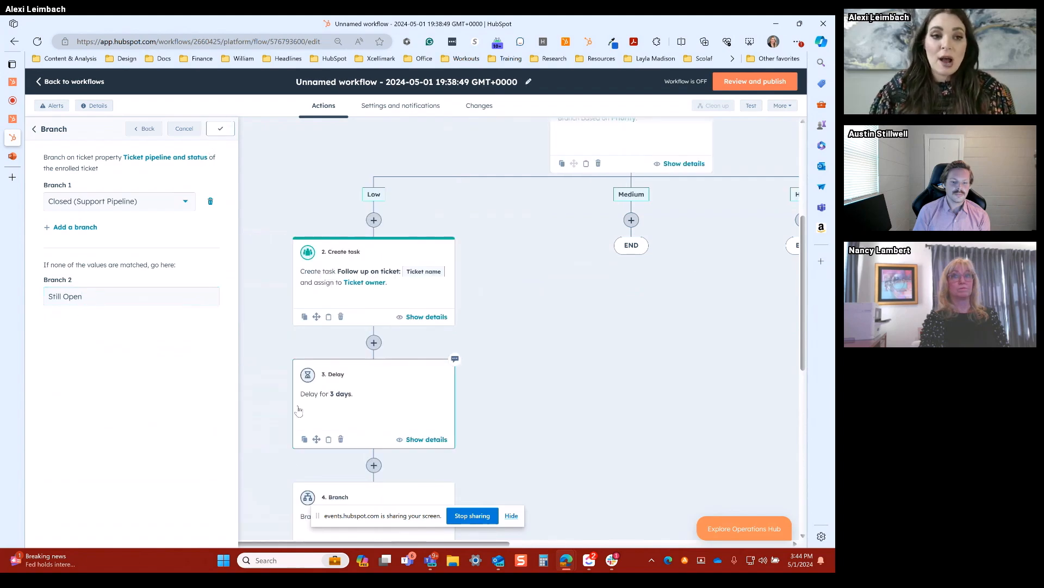
Step: Add a Send internal email notification action to the Still Open branch
{"action": "scroll", "coordinate": [340, 432], "scroll_direction": "down", "scroll_amount": 5}
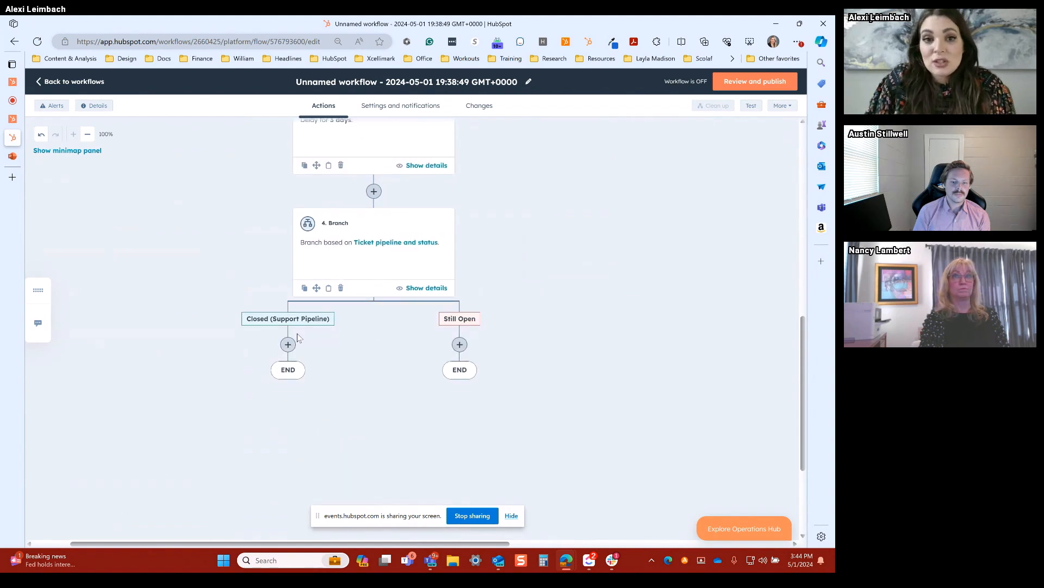
{"action": "left_click", "coordinate": [459, 345]}
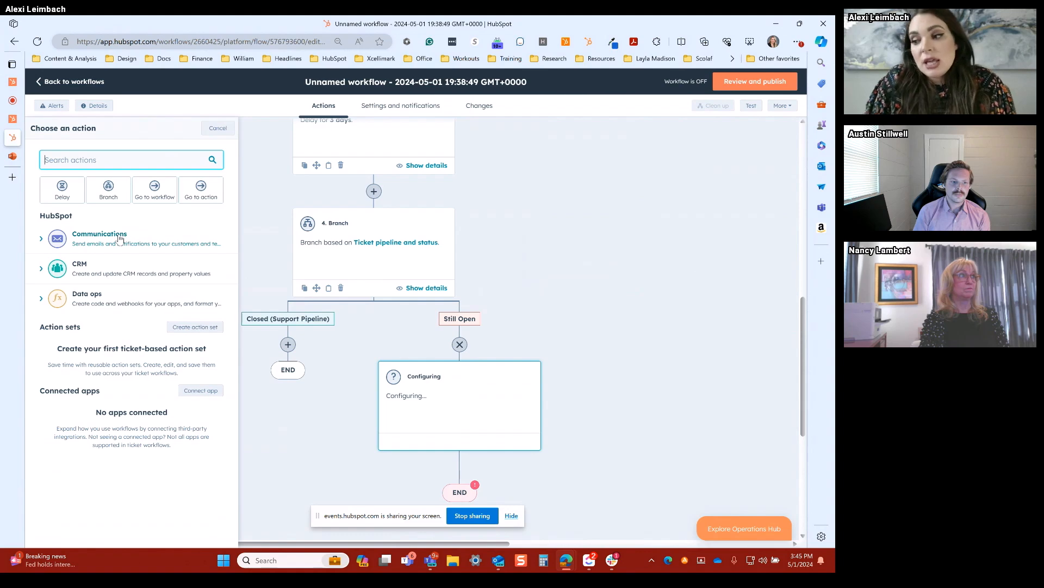
{"action": "left_click", "coordinate": [120, 239]}
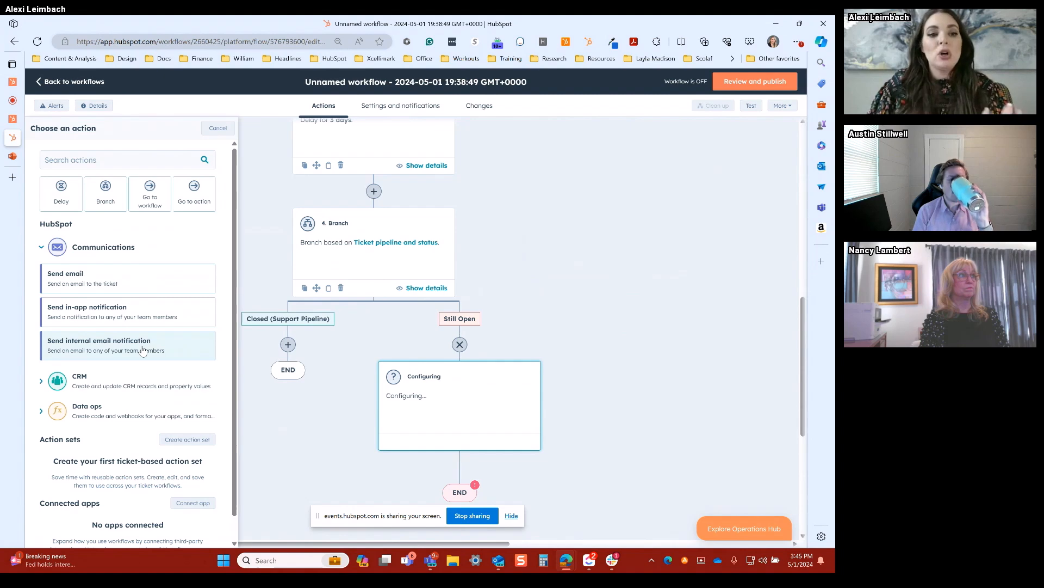
{"action": "left_click", "coordinate": [111, 349]}
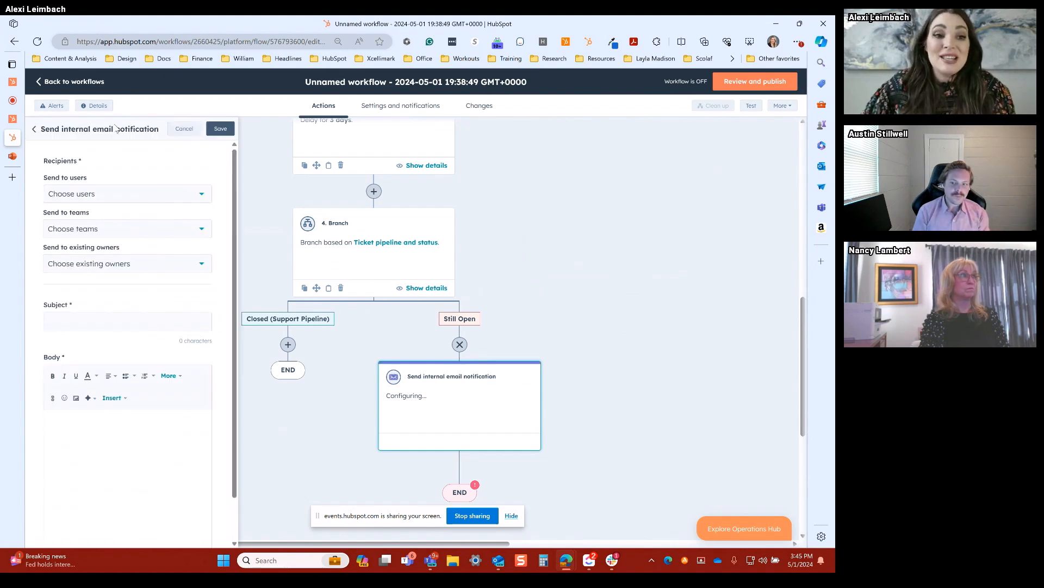
{"action": "left_click", "coordinate": [33, 129]}
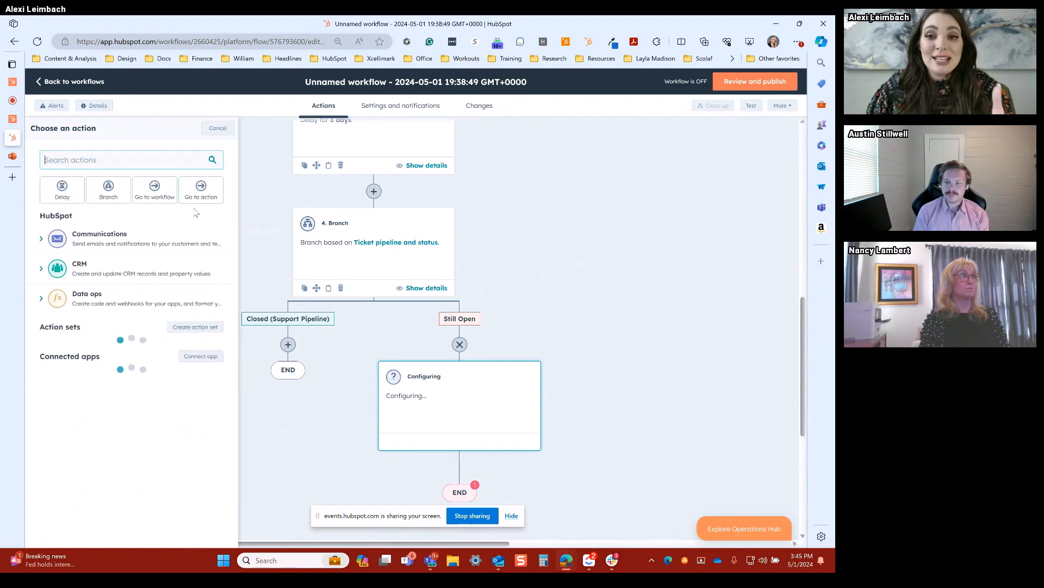
{"action": "left_click", "coordinate": [177, 247]}
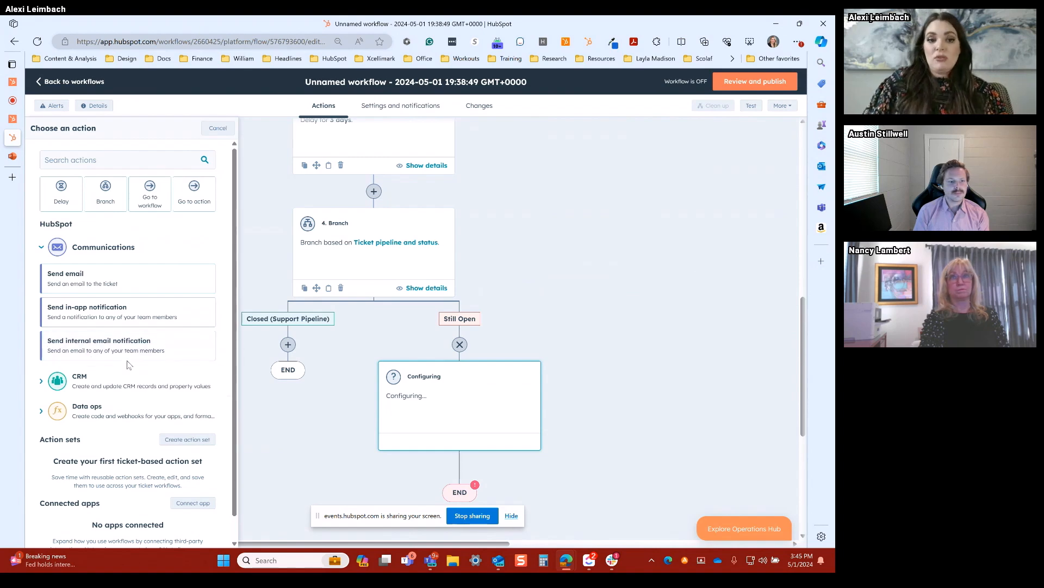
{"action": "left_click", "coordinate": [95, 354]}
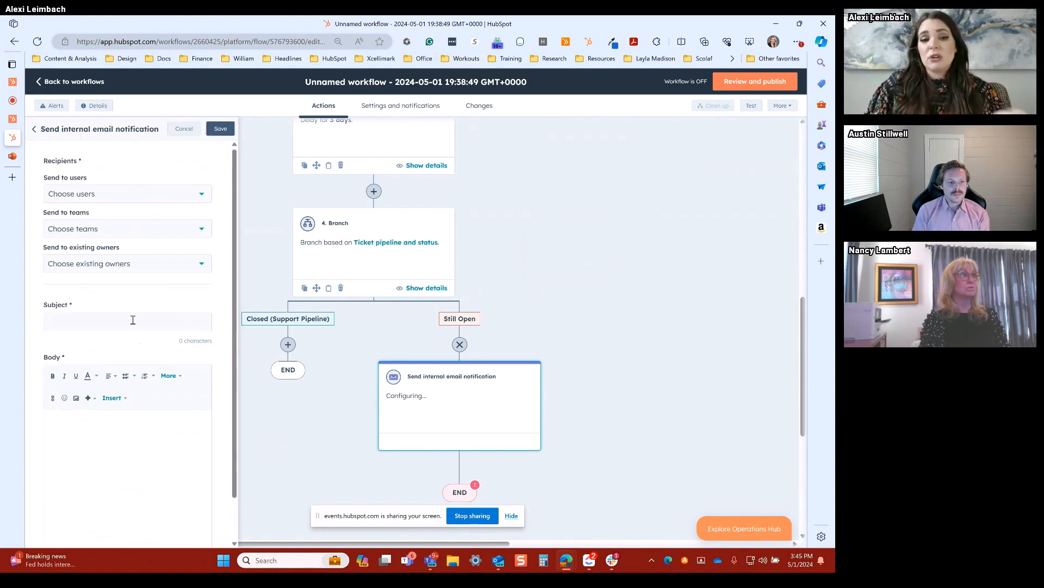
Step: Set the notification's existing owner recipient to Ticket owner and its subject to "Following Up on This Ticket"
{"action": "scroll", "coordinate": [129, 298], "scroll_direction": "down", "scroll_amount": 1}
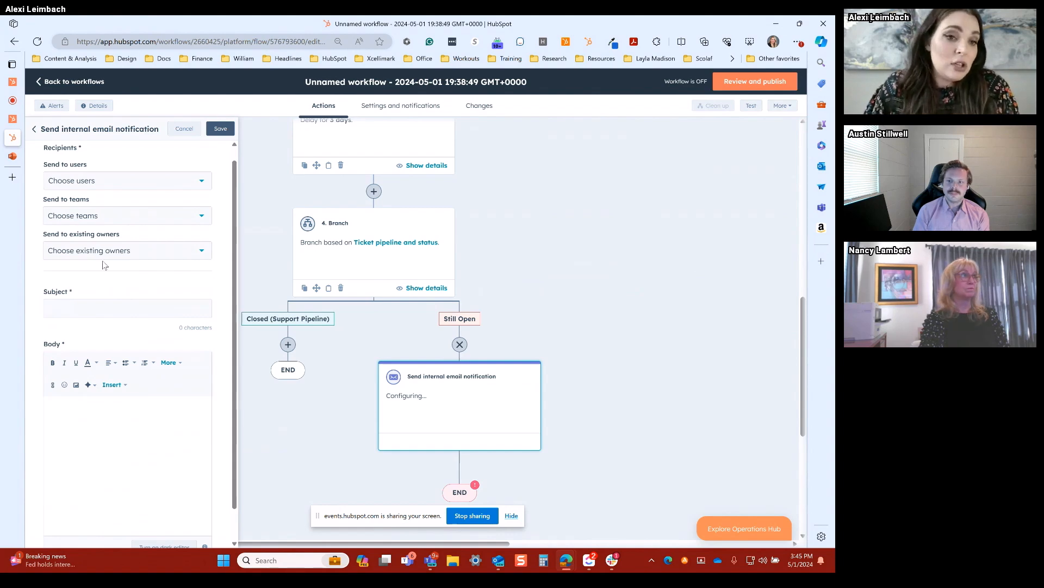
{"action": "left_click", "coordinate": [105, 255]}
{"action": "left_click", "coordinate": [74, 284]}
{"action": "left_click", "coordinate": [99, 303]}
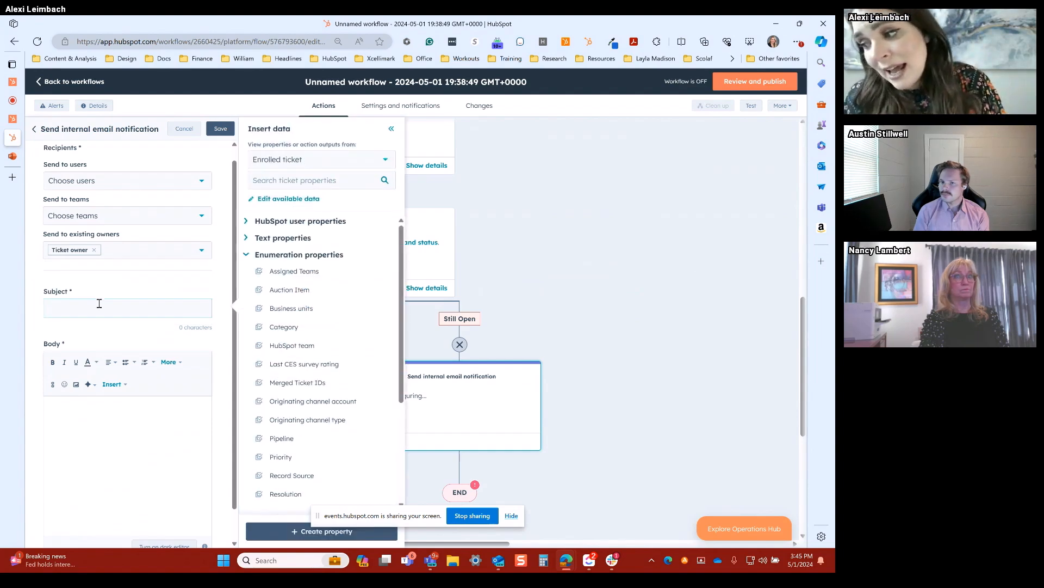
{"action": "type", "text": "Fol"}
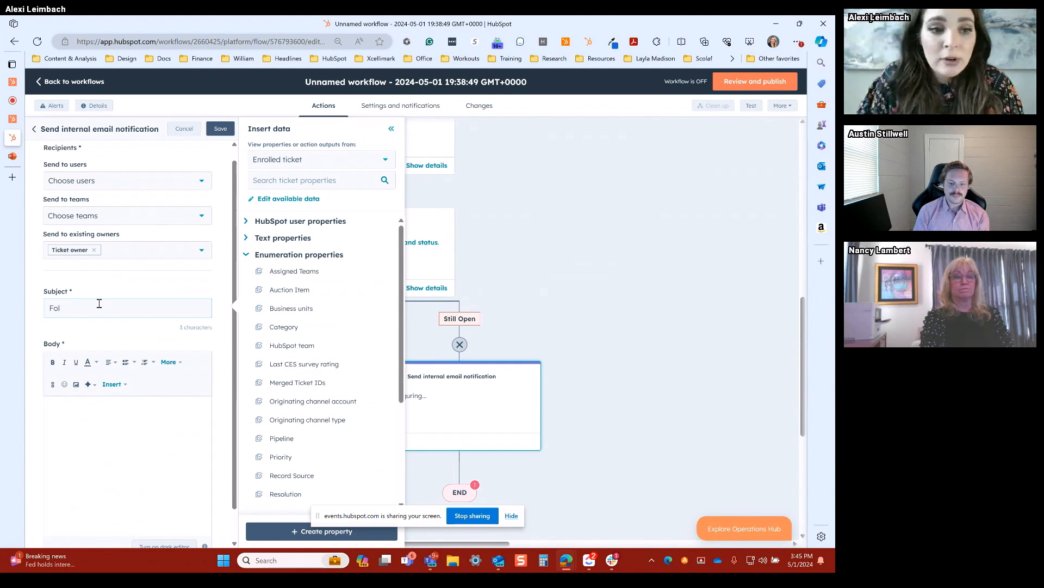
{"action": "type", "text": "lowing Up "}
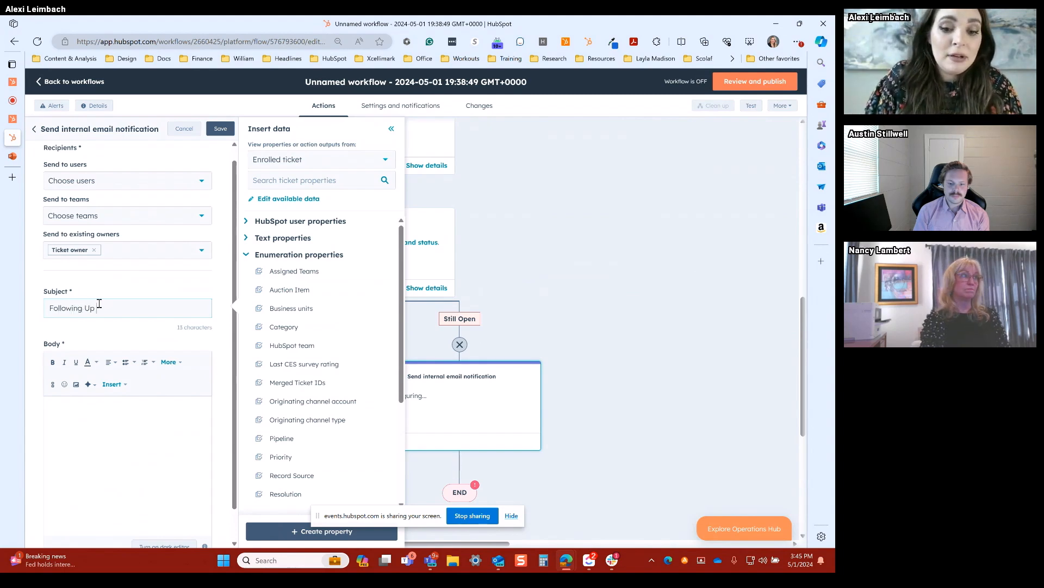
{"action": "type", "text": "on This Ticket"}
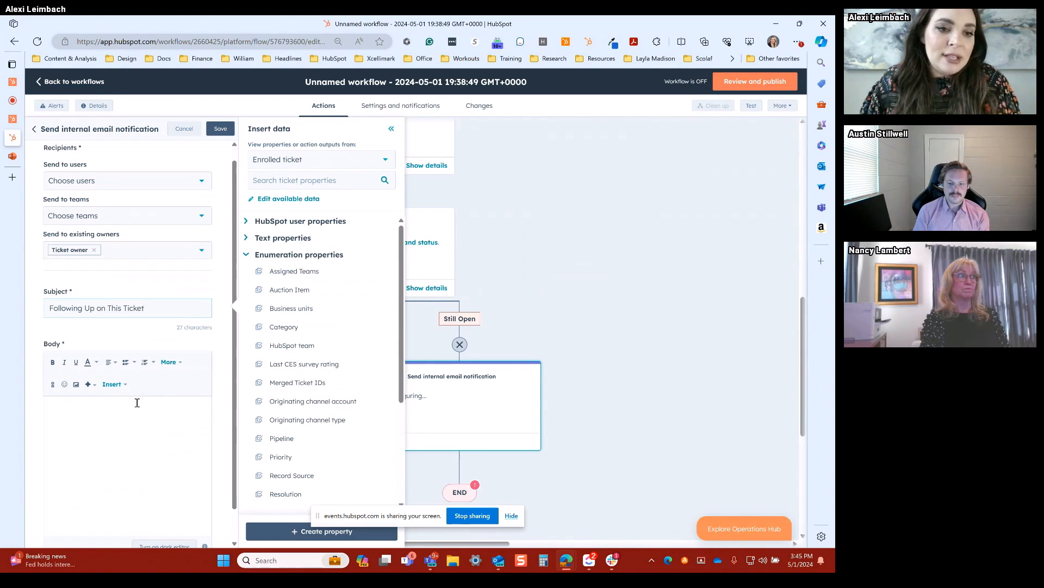
Step: Fill the notification body with the Ticket name property and the placeholder text "WHat's going on ndjnclz", and save the action
{"action": "left_click", "coordinate": [137, 402]}
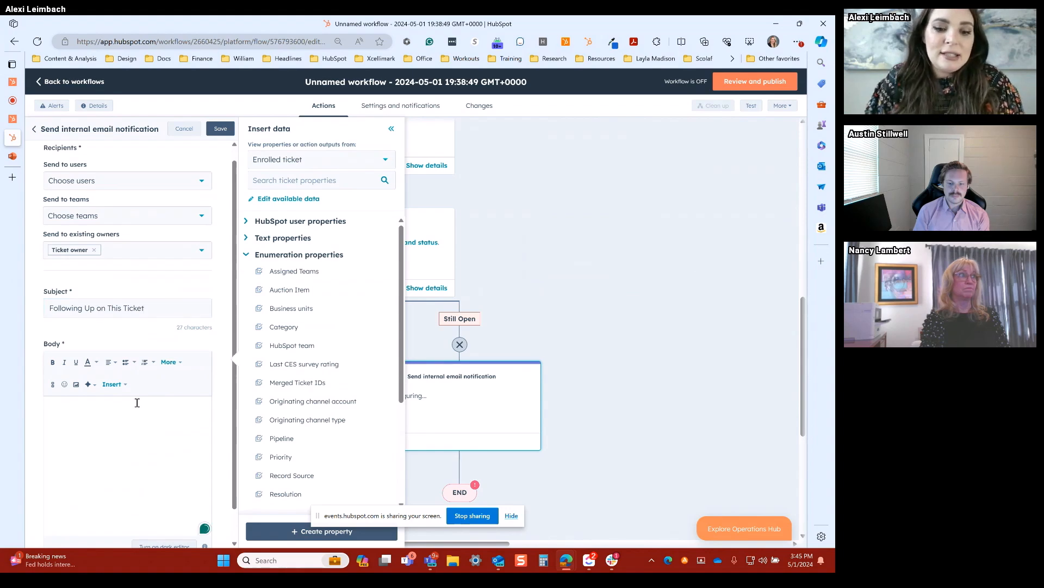
{"action": "left_click", "coordinate": [304, 180]}
{"action": "type", "text": "name"}
{"action": "left_click", "coordinate": [288, 237]}
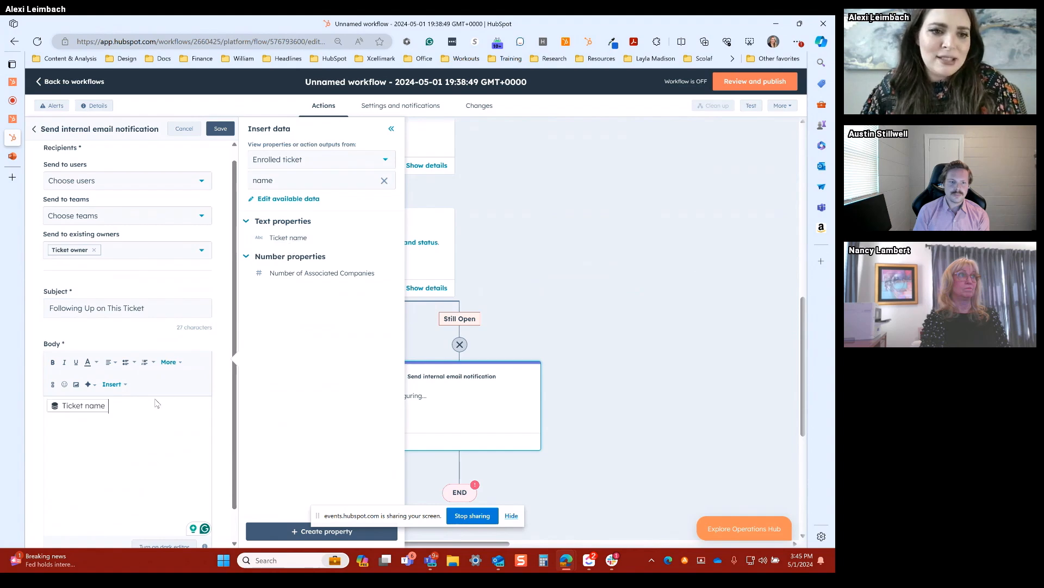
{"action": "type", "text": "WHat's going on ndjnclz"}
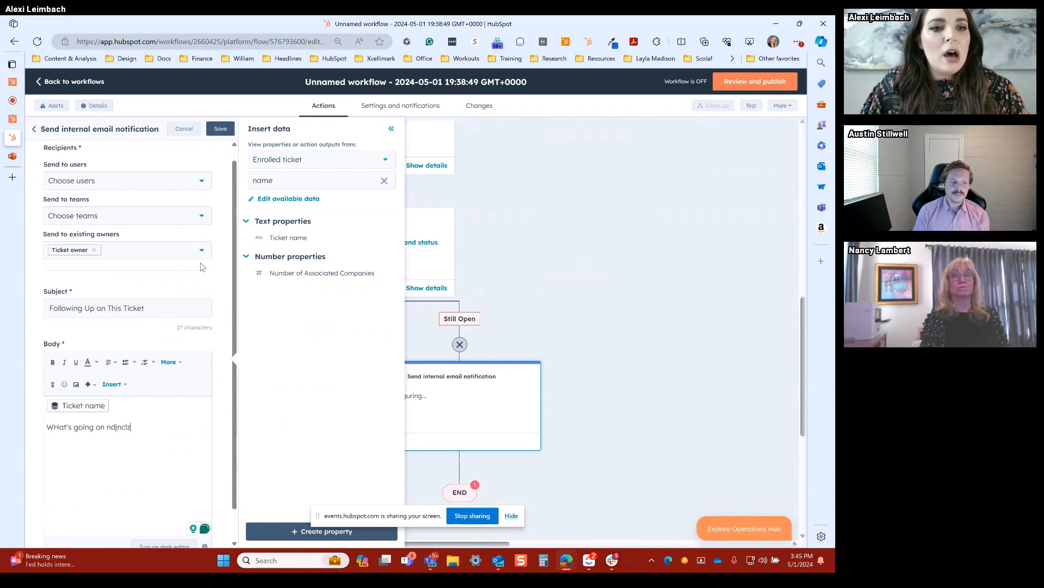
{"action": "scroll", "coordinate": [171, 217], "scroll_direction": "down", "scroll_amount": 1}
{"action": "scroll", "coordinate": [171, 217], "scroll_direction": "up", "scroll_amount": 1}
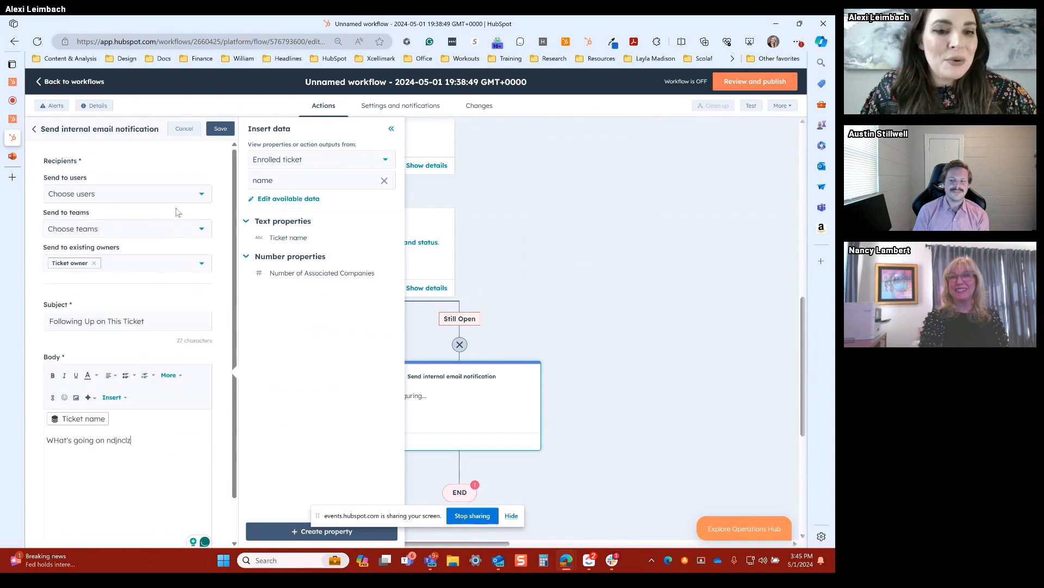
{"action": "left_click", "coordinate": [221, 129]}
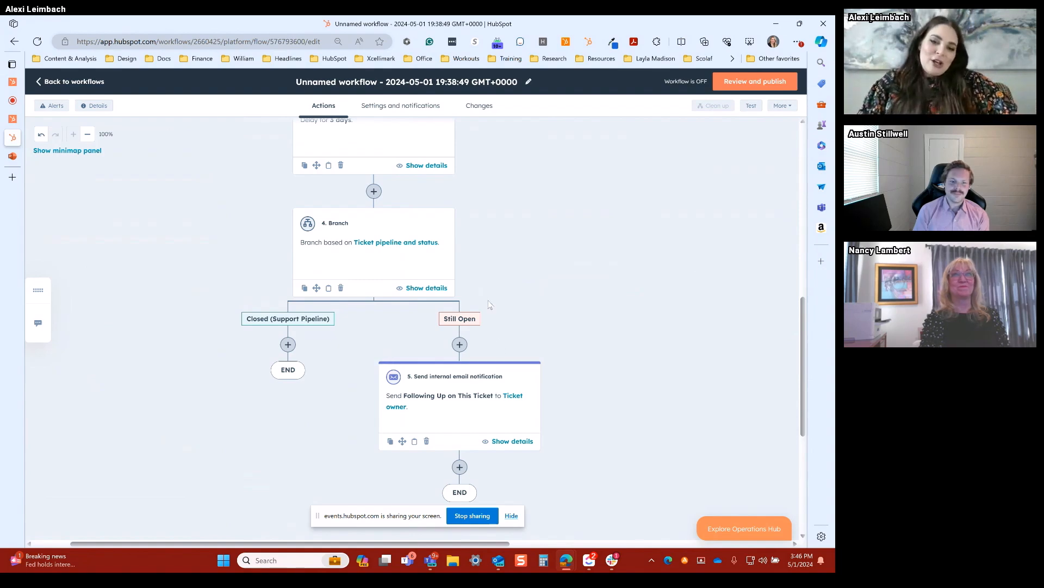
Step: Clone the Low branch's Create task and all actions below it into the Medium branch
{"action": "scroll", "coordinate": [489, 303], "scroll_direction": "up", "scroll_amount": 2}
{"action": "scroll", "coordinate": [494, 303], "scroll_direction": "up", "scroll_amount": 3}
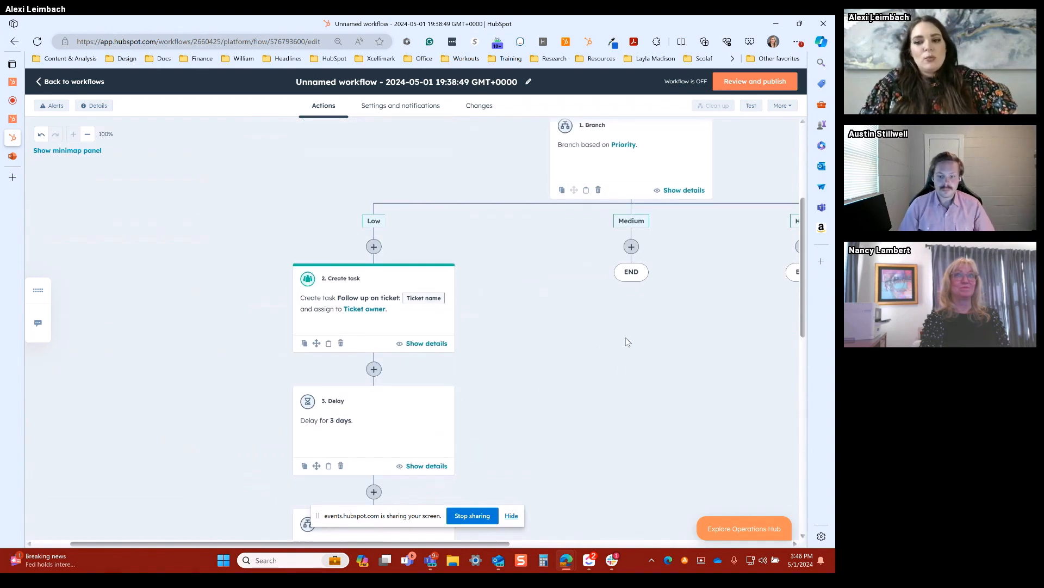
{"action": "left_click", "coordinate": [305, 343]}
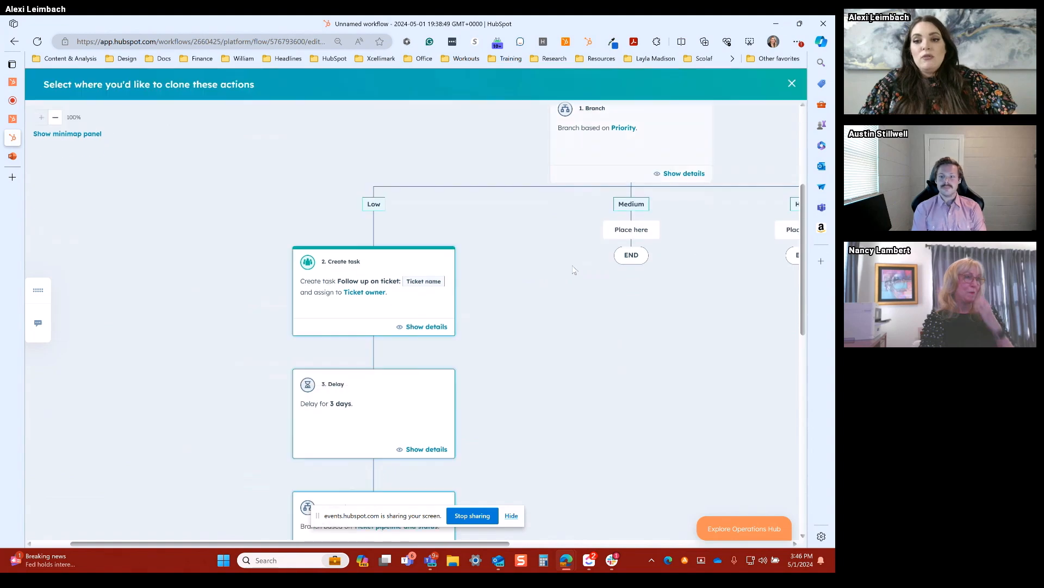
{"action": "left_click", "coordinate": [648, 231]}
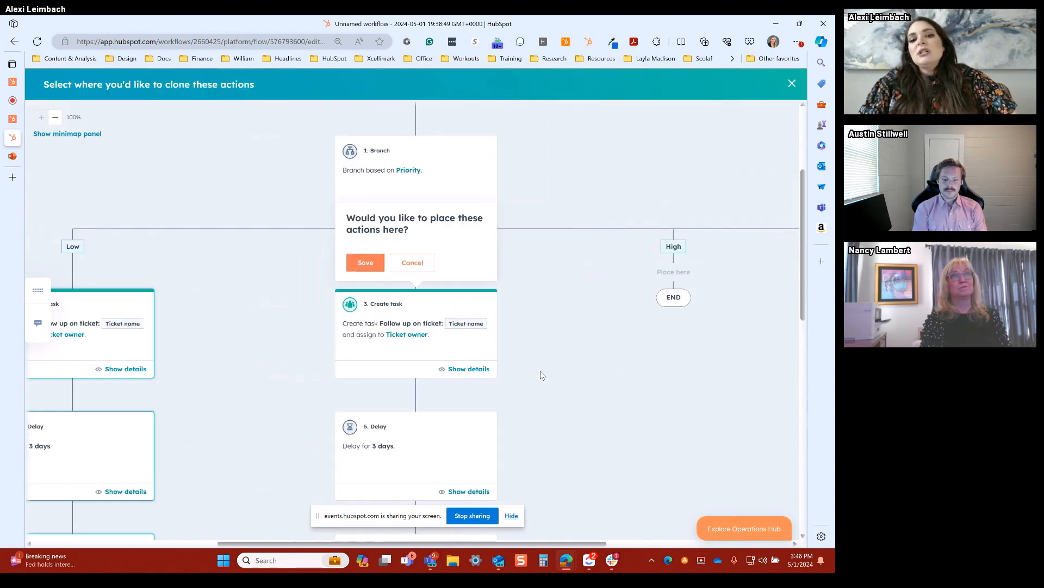
{"action": "left_click", "coordinate": [360, 263]}
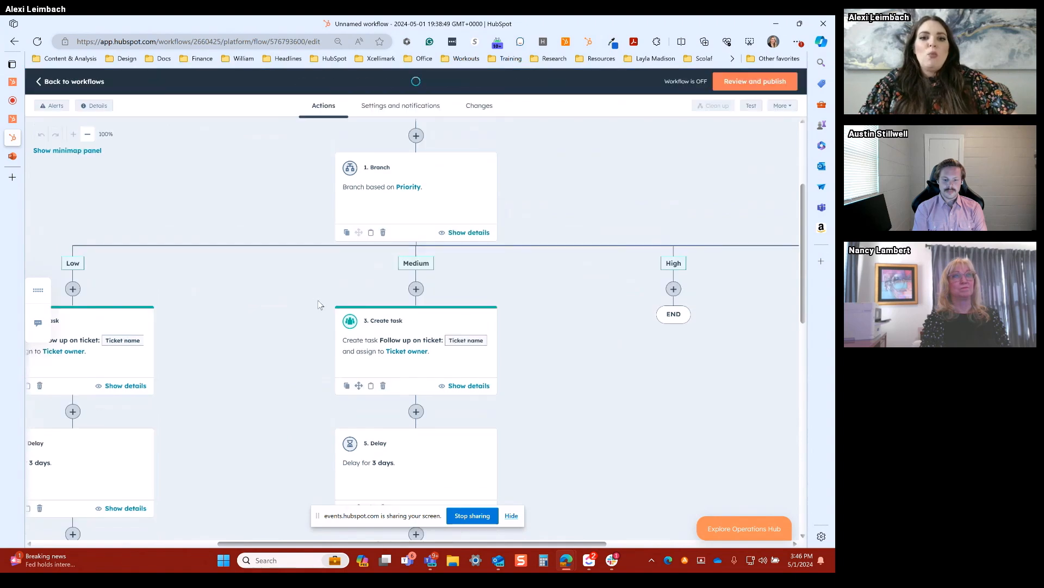
Step: In the Medium branch's Create task, set the custom due date to 1 day and the email reminder to None
{"action": "scroll", "coordinate": [322, 296], "scroll_direction": "down", "scroll_amount": 1}
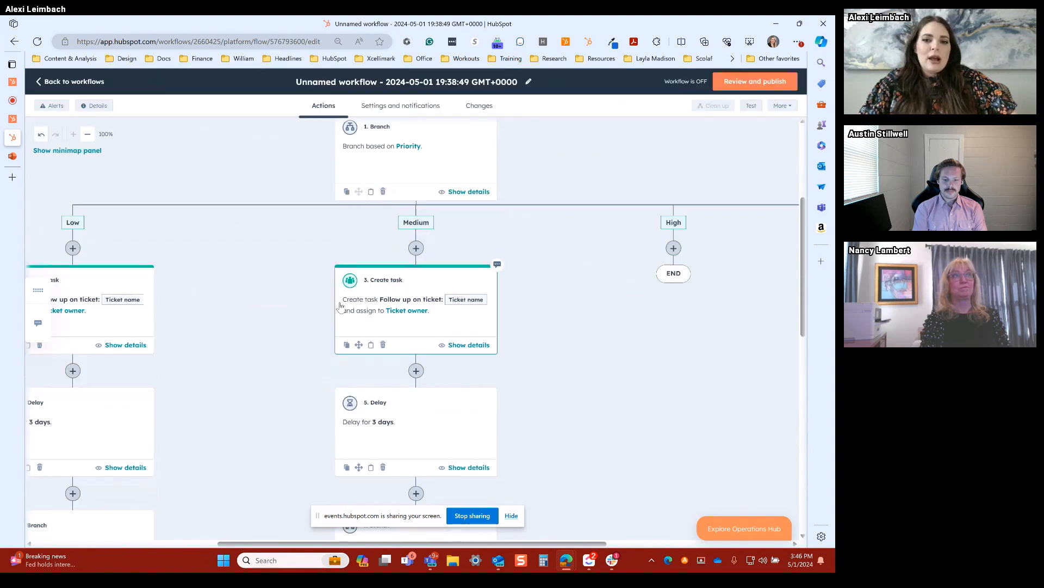
{"action": "left_click", "coordinate": [364, 305]}
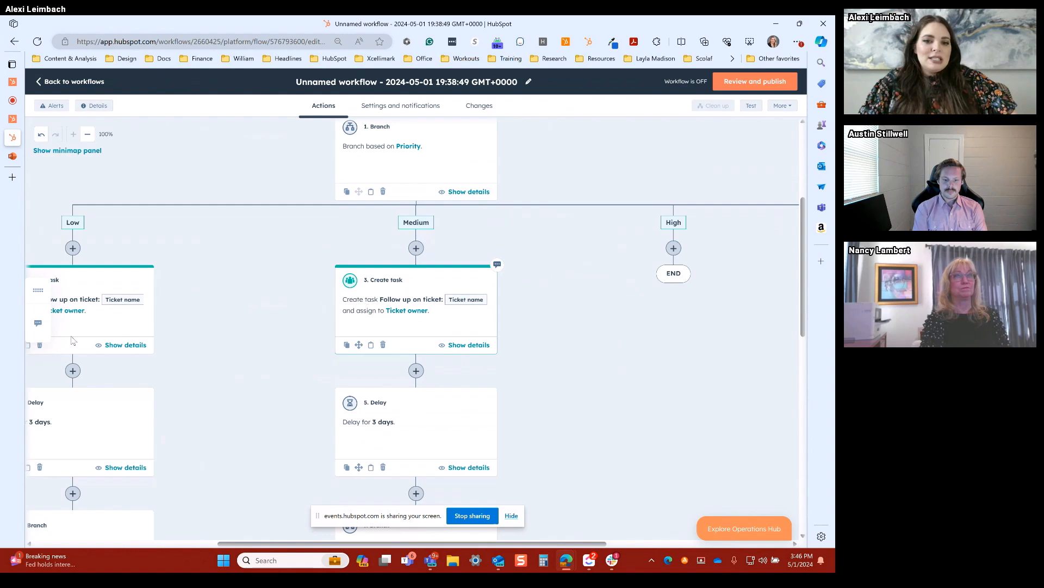
{"action": "left_click", "coordinate": [103, 348]}
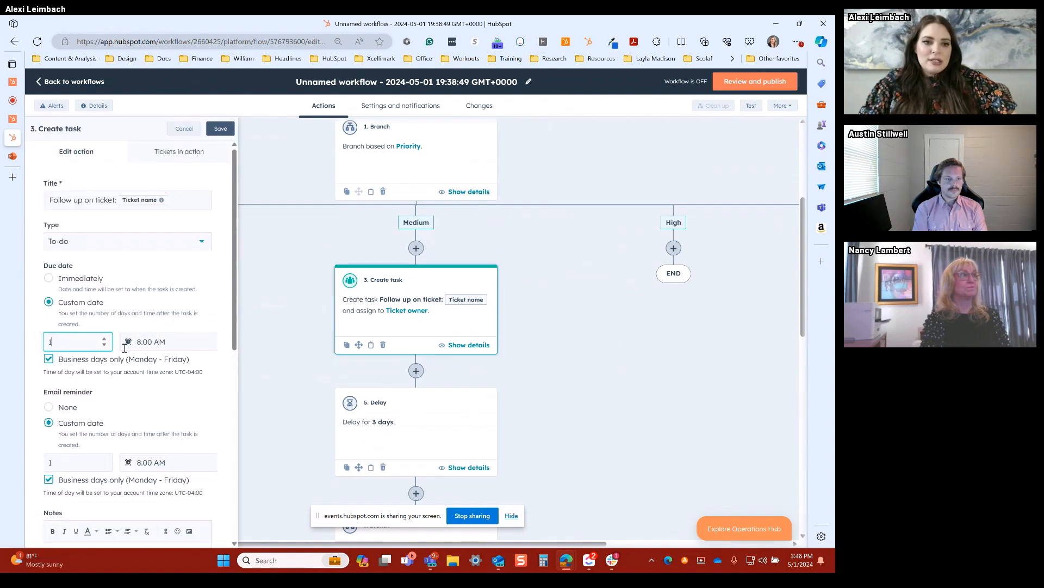
{"action": "scroll", "coordinate": [115, 347], "scroll_direction": "down", "scroll_amount": 3}
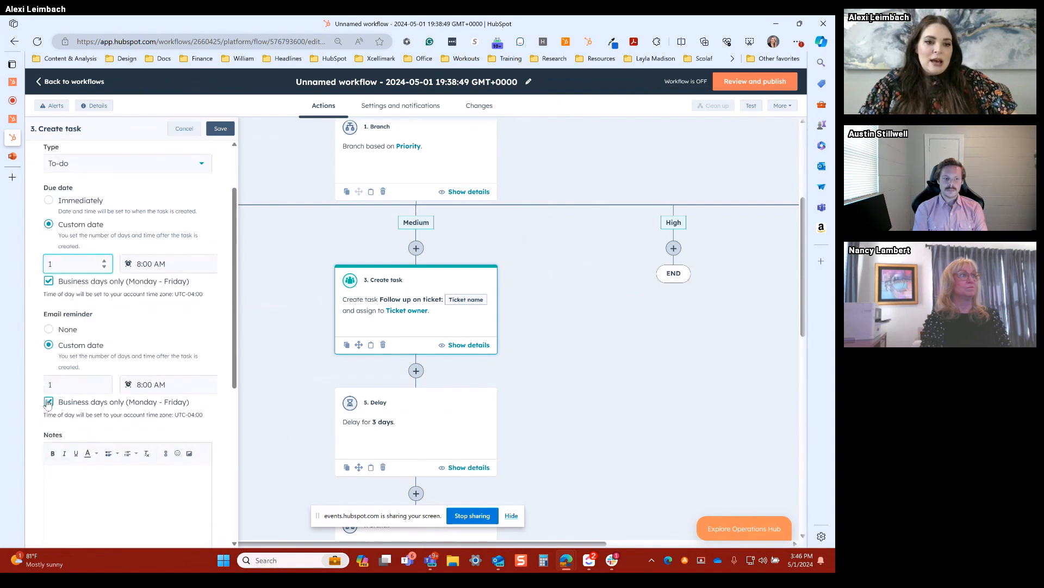
{"action": "left_click", "coordinate": [50, 330]}
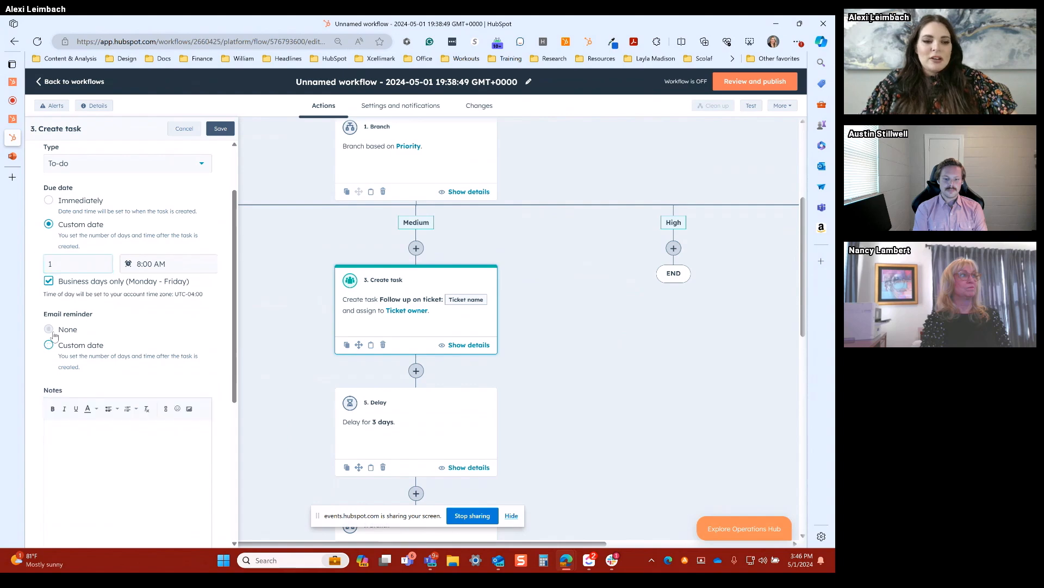
Step: Set the Medium branch task's priority to Medium and save the action
{"action": "scroll", "coordinate": [90, 377], "scroll_direction": "down", "scroll_amount": 10}
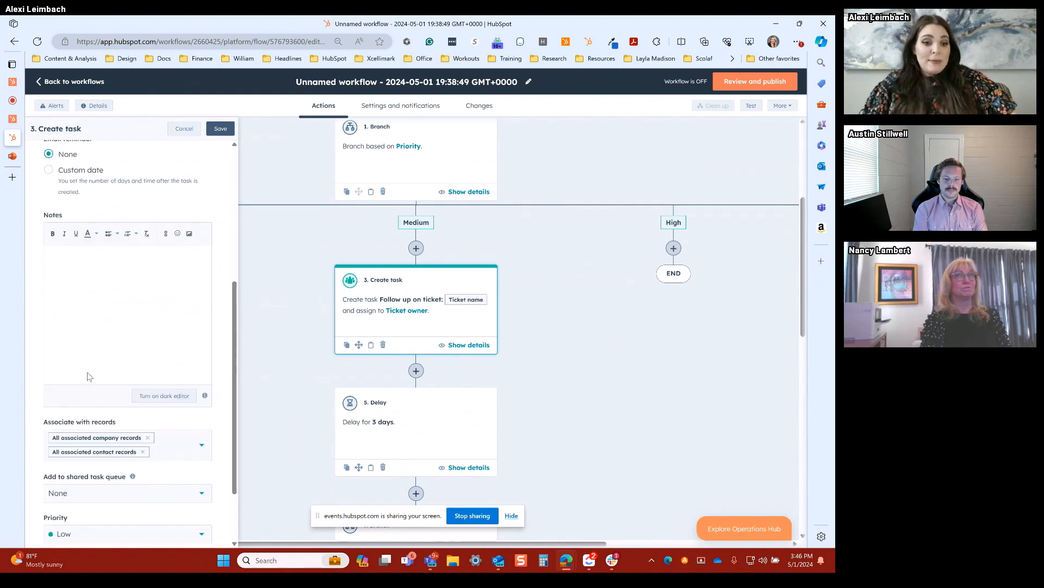
{"action": "left_click", "coordinate": [67, 450]}
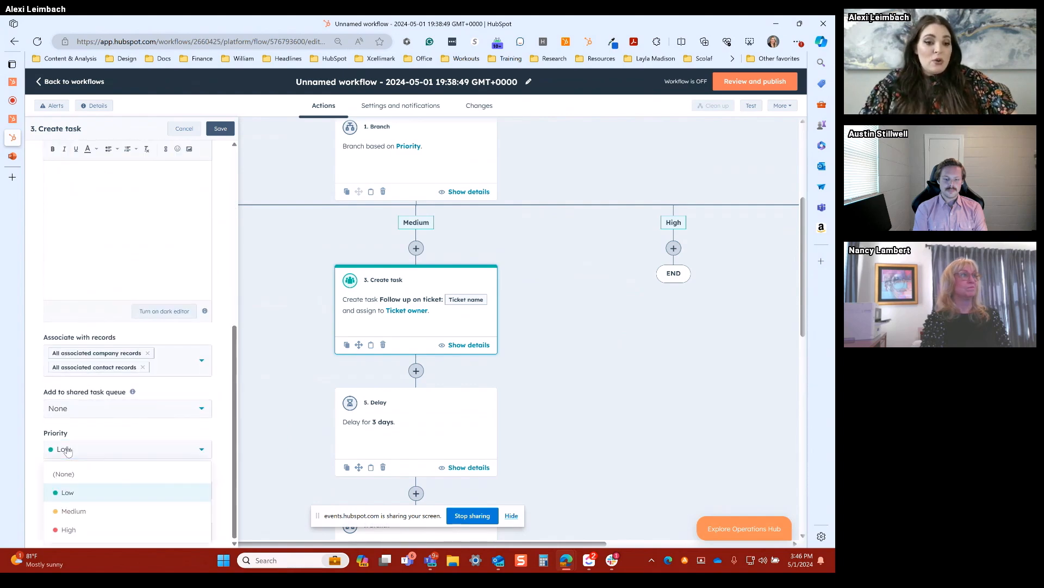
{"action": "left_click", "coordinate": [90, 509]}
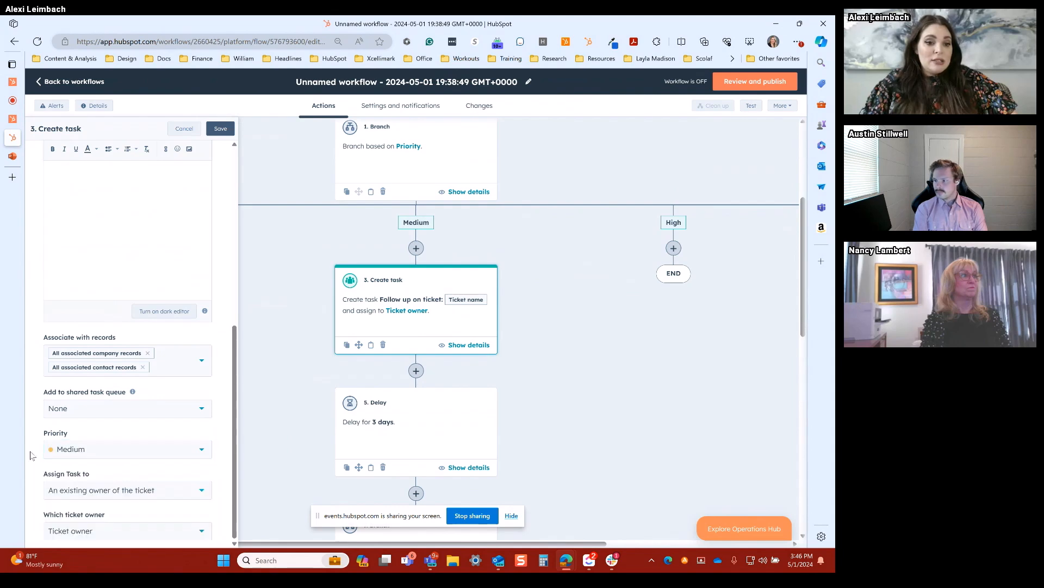
{"action": "left_click", "coordinate": [219, 129]}
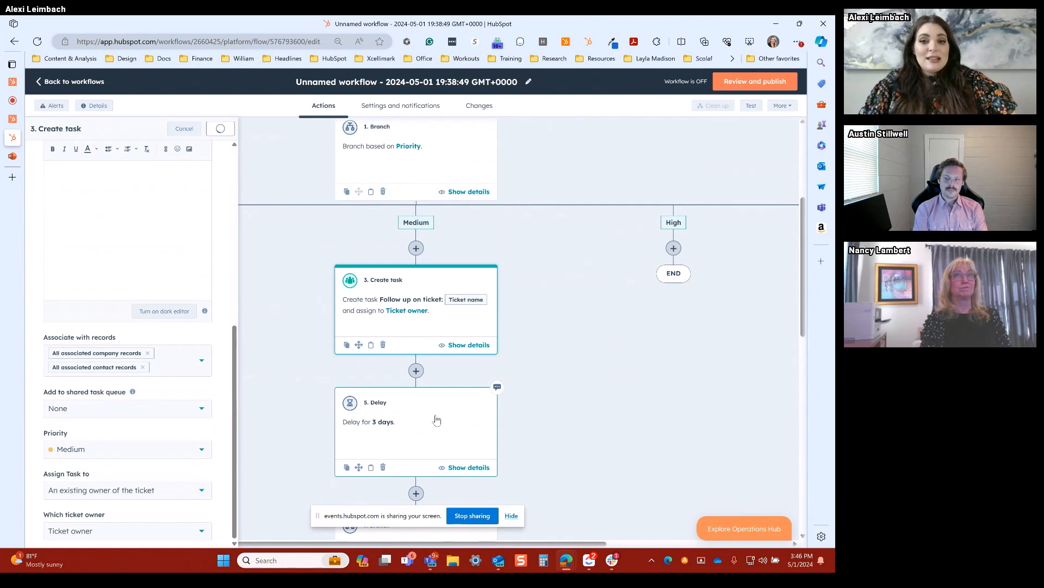
Step: Set the Medium branch's delay to 2 days and save it
{"action": "left_click", "coordinate": [404, 347]}
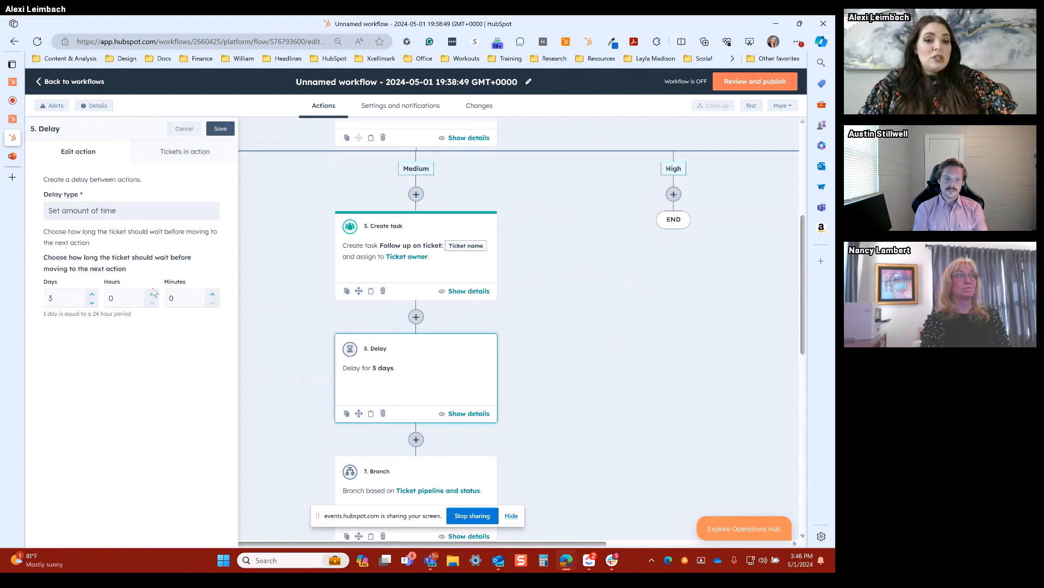
{"action": "left_click", "coordinate": [91, 302]}
{"action": "left_click", "coordinate": [220, 129]}
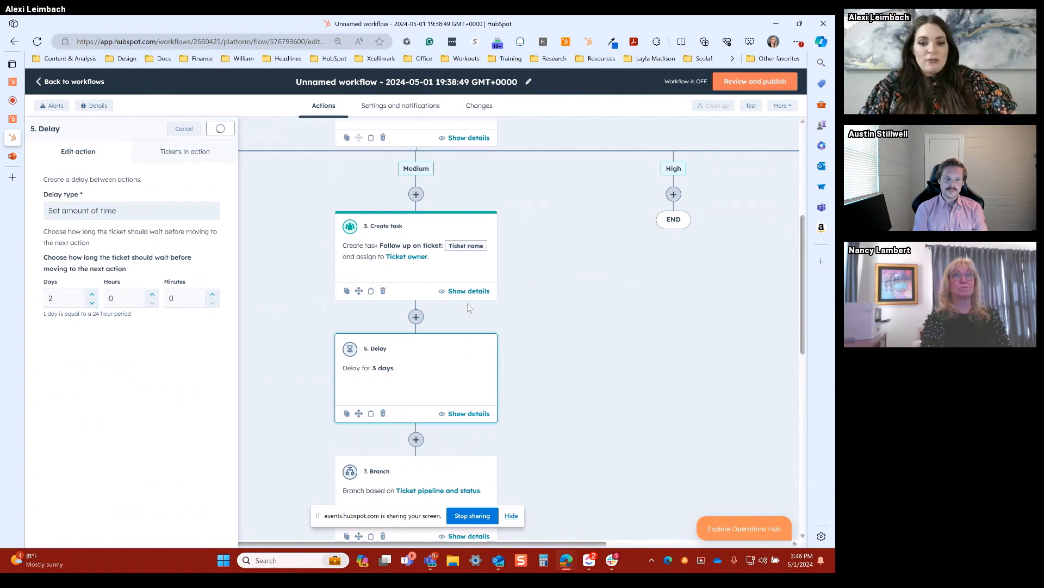
{"action": "scroll", "coordinate": [433, 357], "scroll_direction": "down", "scroll_amount": 2}
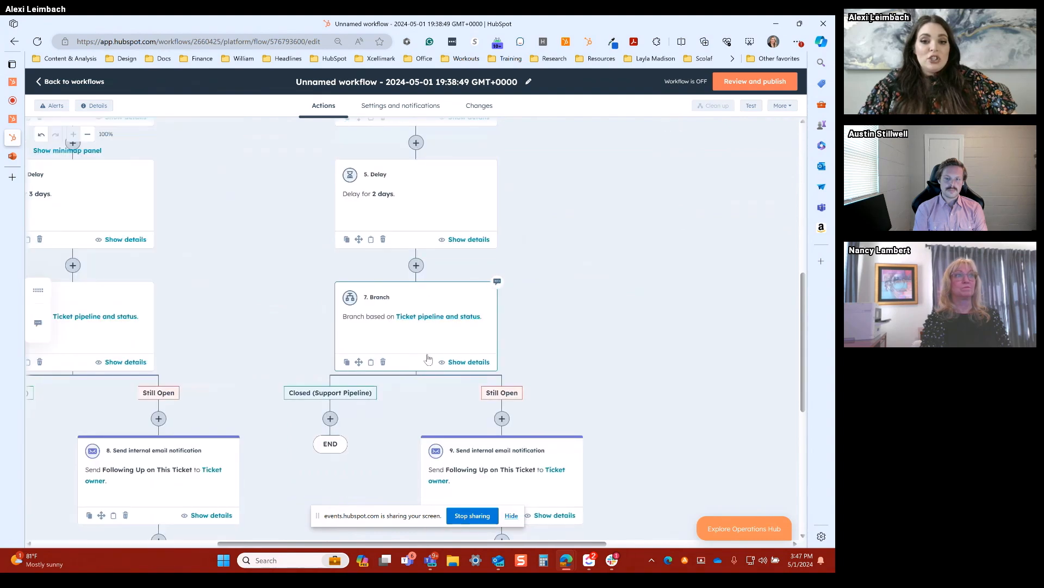
{"action": "scroll", "coordinate": [428, 359], "scroll_direction": "down", "scroll_amount": 1}
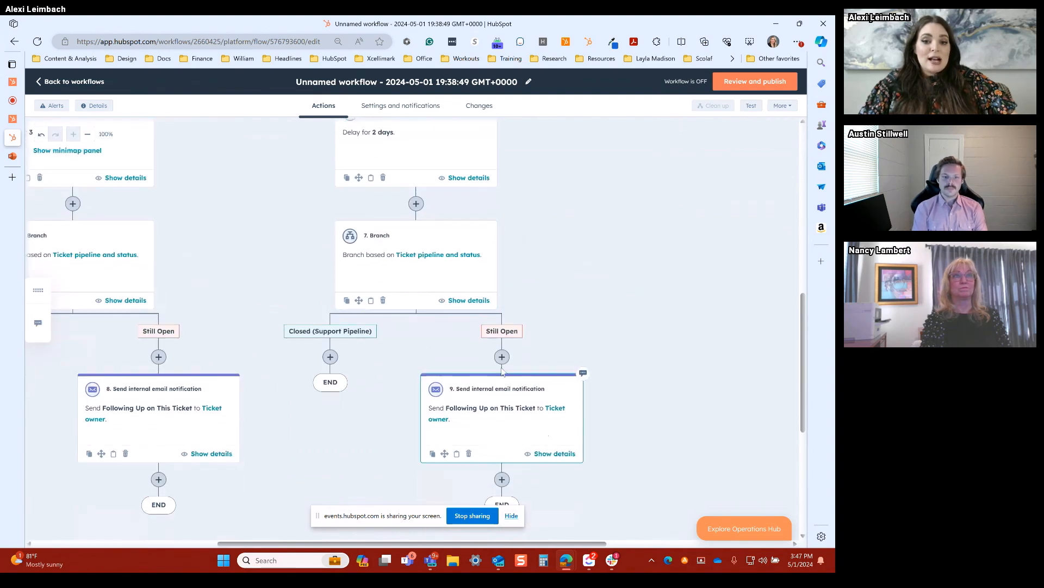
{"action": "scroll", "coordinate": [553, 327], "scroll_direction": "up", "scroll_amount": 1}
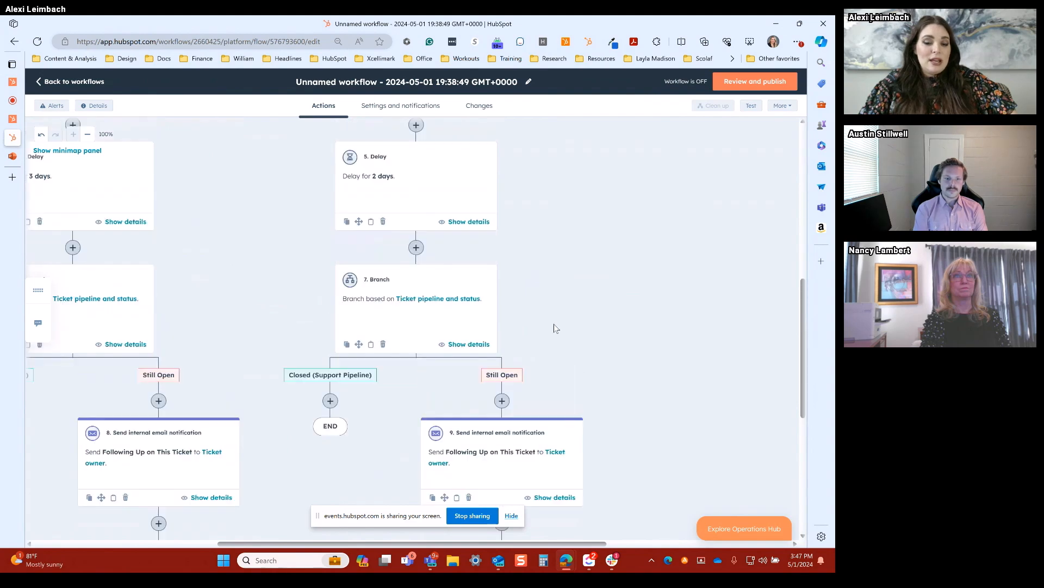
Step: Clone the Medium branch's Create task and all following actions into the High branch
{"action": "scroll", "coordinate": [554, 326], "scroll_direction": "up", "scroll_amount": 4}
{"action": "left_click", "coordinate": [346, 281]}
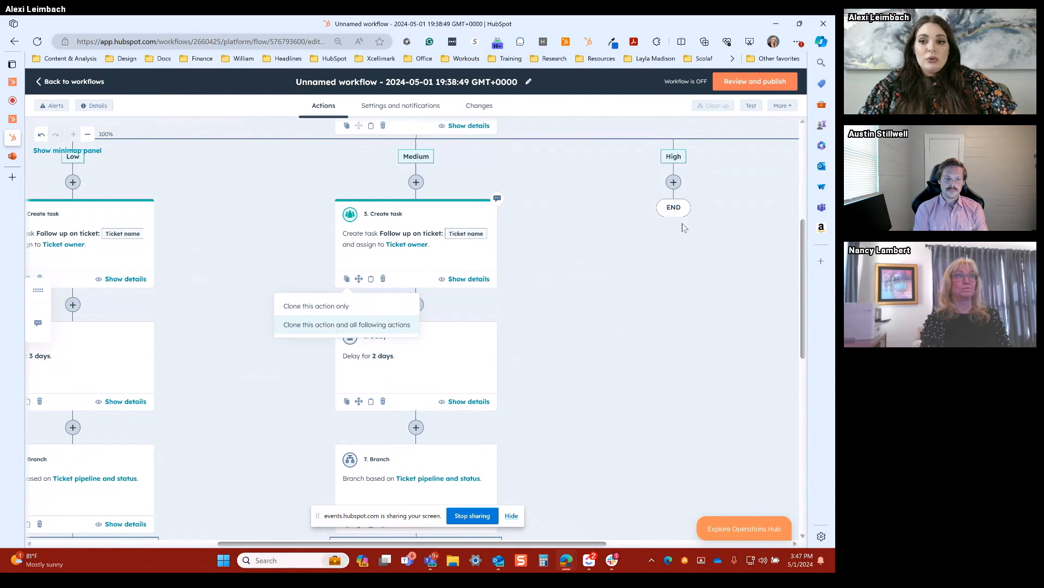
{"action": "left_click", "coordinate": [673, 167]}
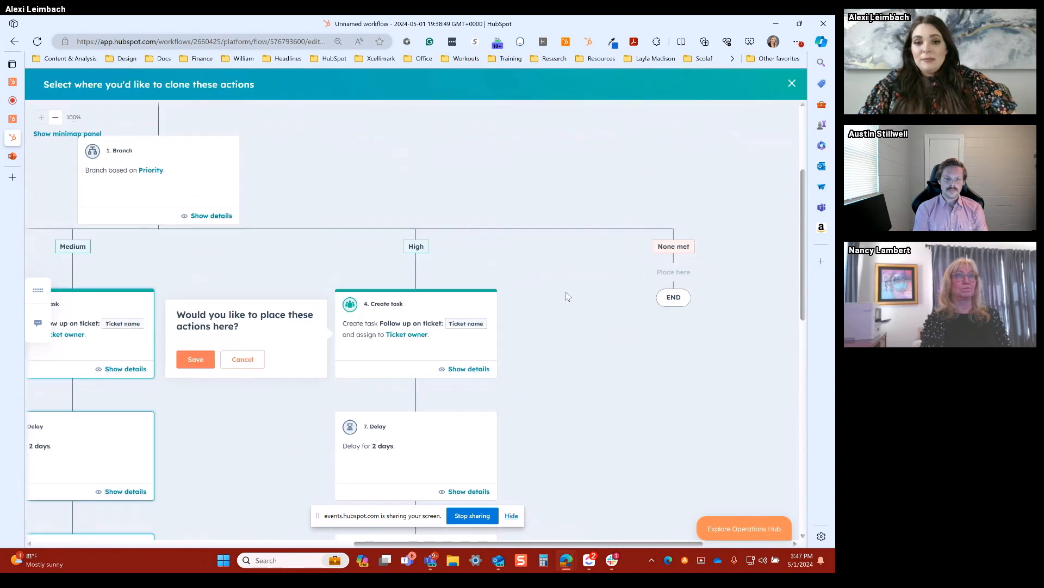
{"action": "left_click", "coordinate": [210, 359]}
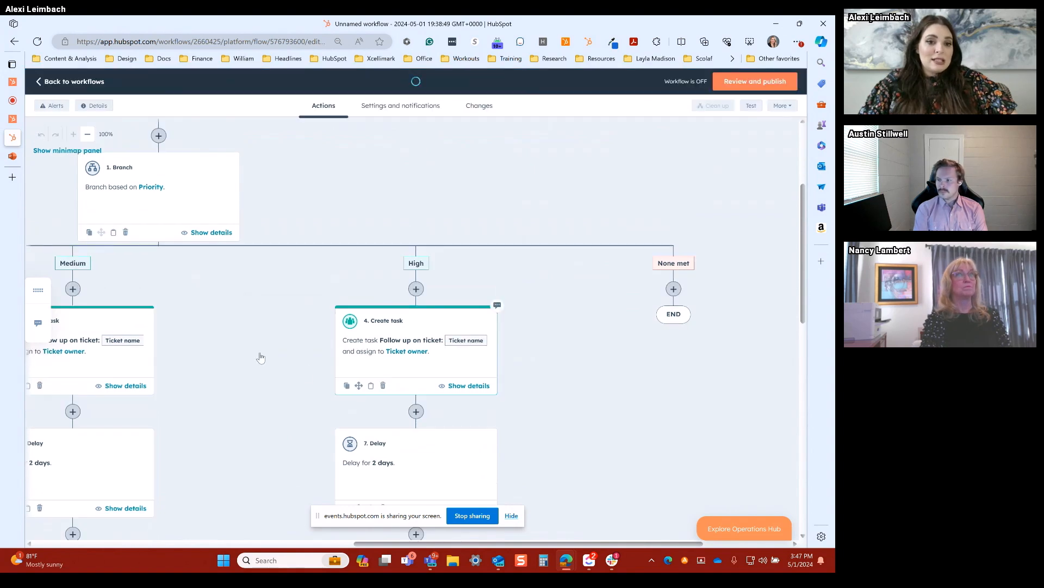
Step: In the High branch's Create task, set the due date to Immediately and the priority to High, and save the action
{"action": "scroll", "coordinate": [89, 285], "scroll_direction": "down", "scroll_amount": 4}
{"action": "scroll", "coordinate": [89, 285], "scroll_direction": "down", "scroll_amount": 2}
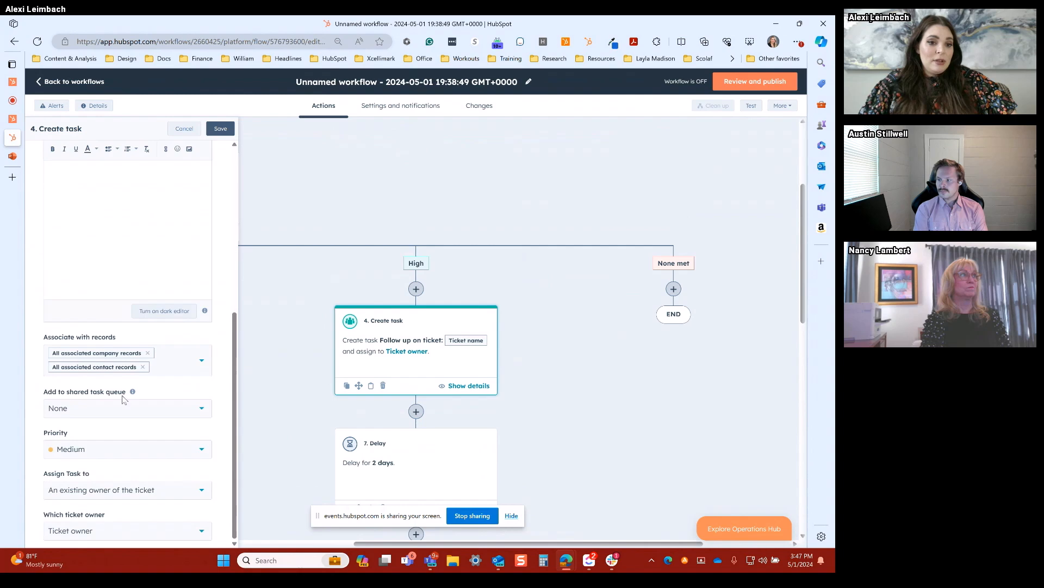
{"action": "left_click", "coordinate": [114, 450]}
{"action": "left_click", "coordinate": [69, 530]}
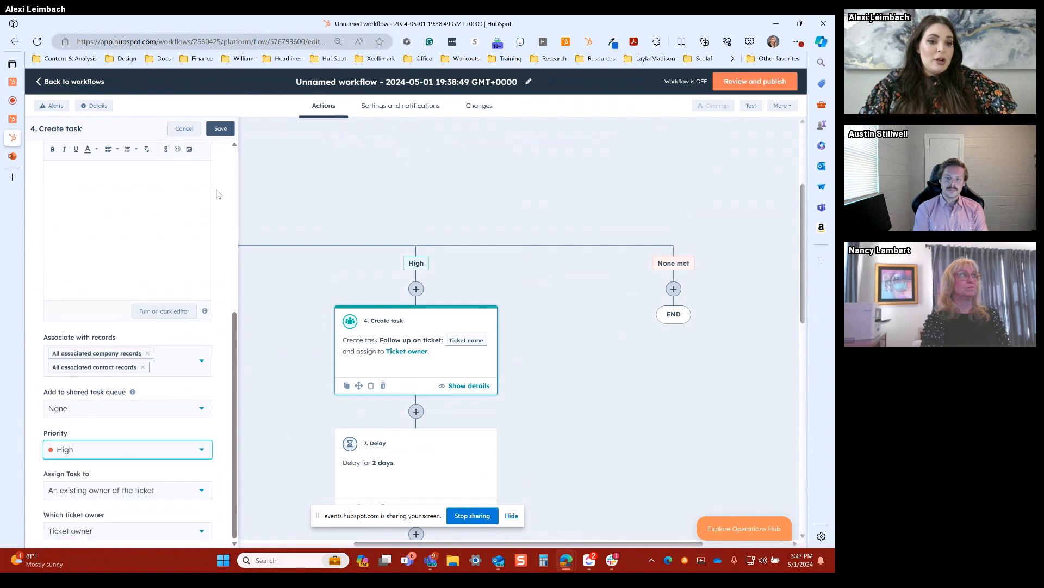
{"action": "left_click", "coordinate": [221, 129]}
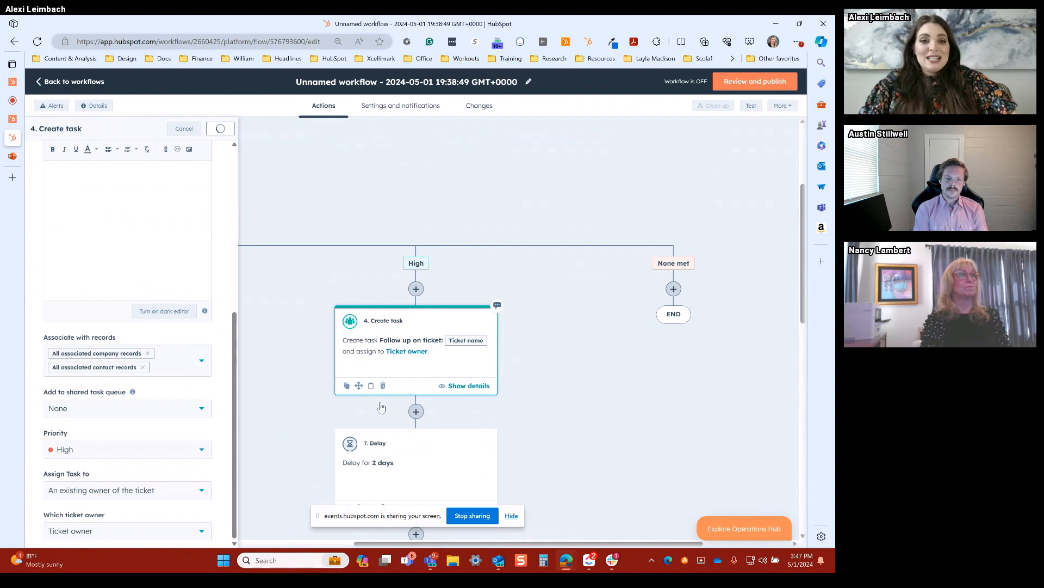
Step: Set the High branch's delay to 1 day and save it
{"action": "scroll", "coordinate": [419, 390], "scroll_direction": "down", "scroll_amount": 2}
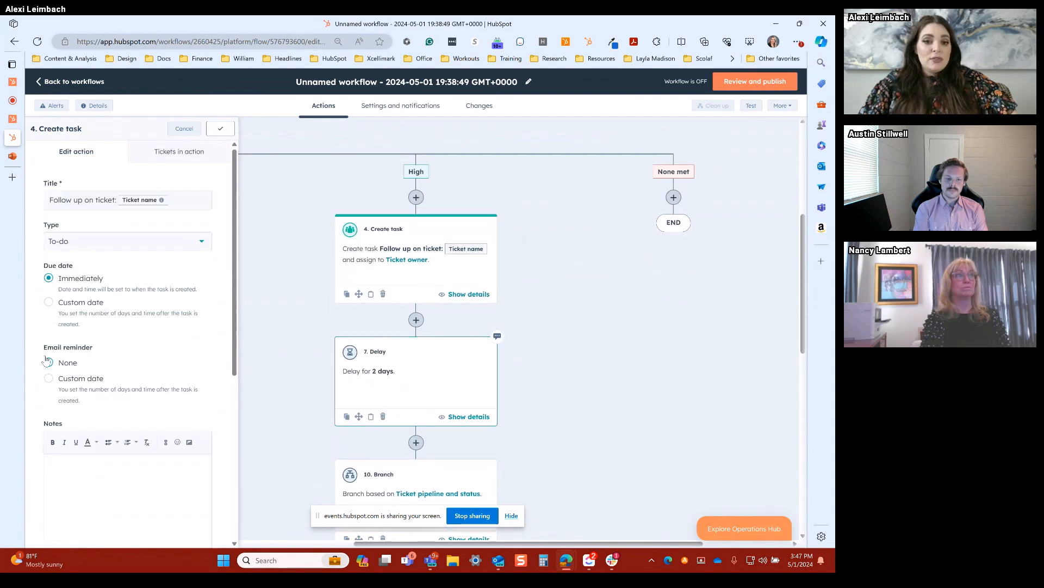
{"action": "left_click", "coordinate": [92, 304]}
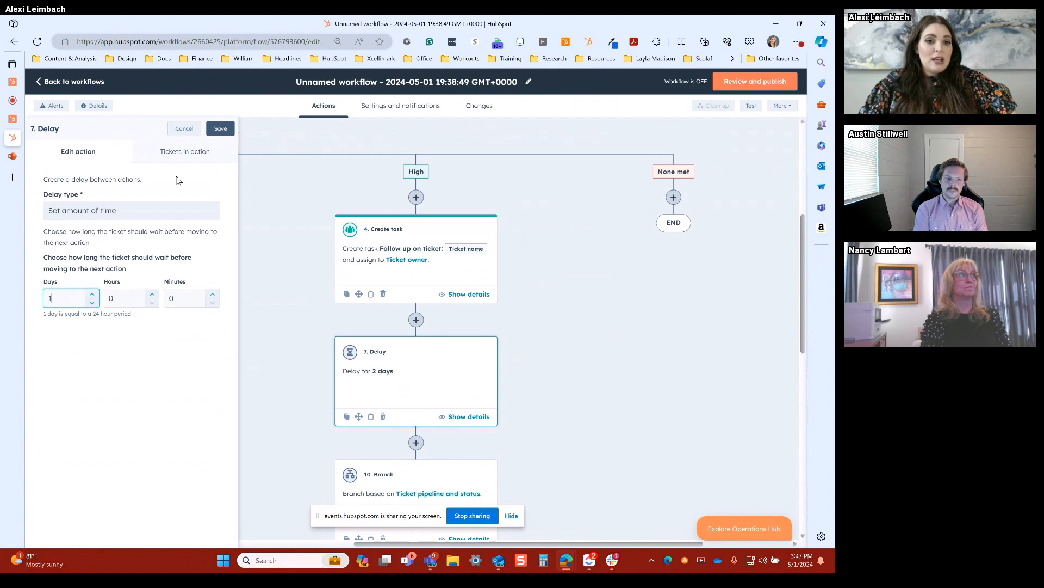
{"action": "left_click", "coordinate": [220, 128]}
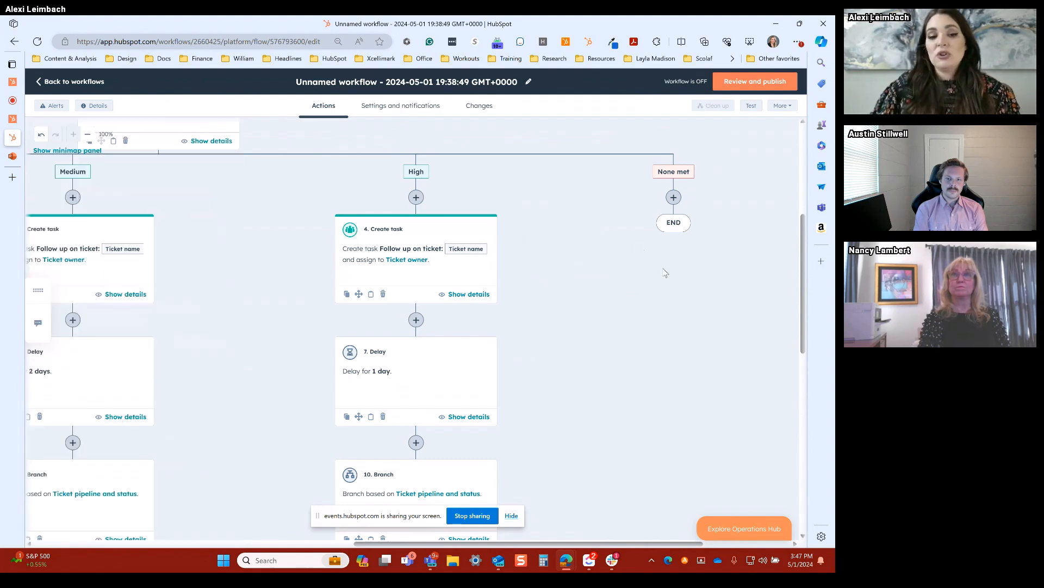
Step: Review the priority branches from the enrollment trigger down through their tasks, delays, status branches and owner notifications
{"action": "scroll", "coordinate": [642, 241], "scroll_direction": "left", "scroll_amount": 6}
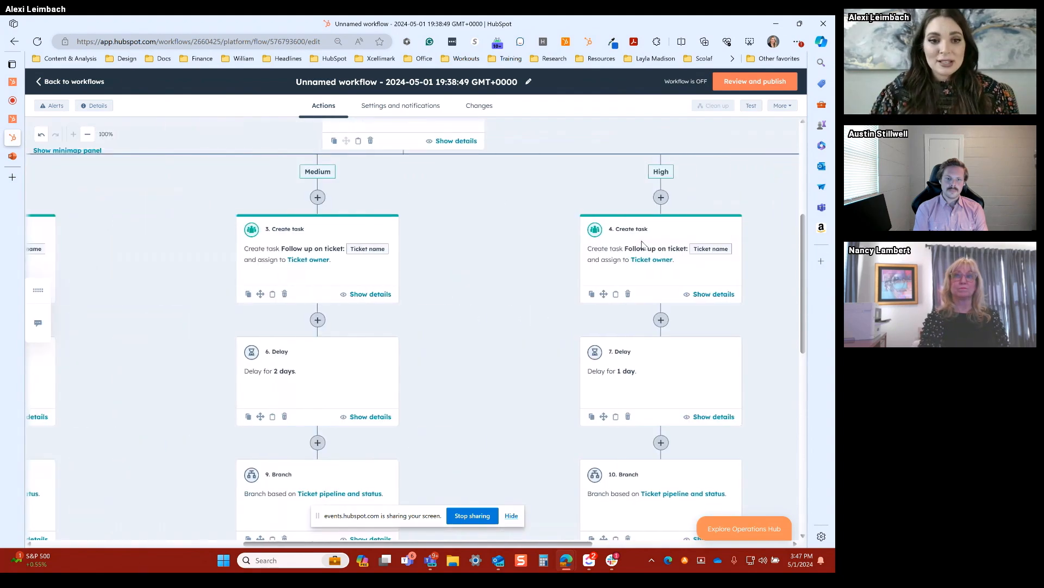
{"action": "scroll", "coordinate": [596, 281], "scroll_direction": "down", "scroll_amount": 3}
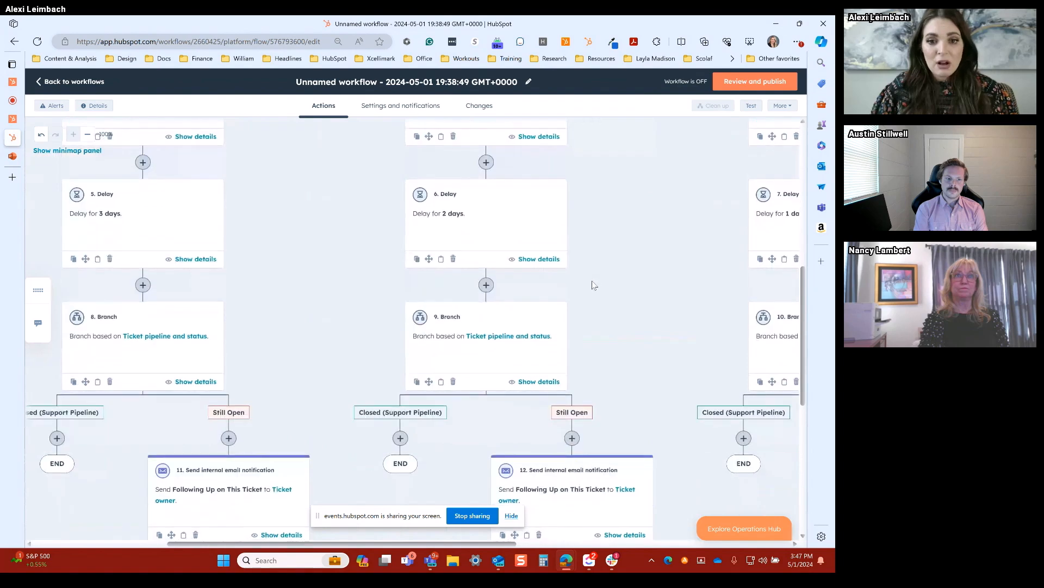
{"action": "scroll", "coordinate": [592, 287], "scroll_direction": "up", "scroll_amount": 6}
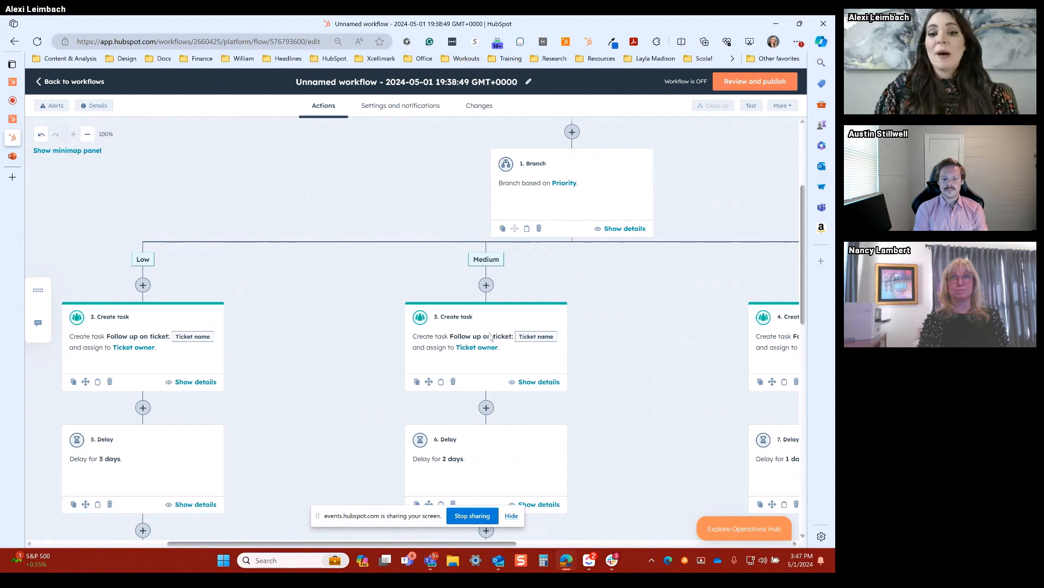
{"action": "scroll", "coordinate": [474, 317], "scroll_direction": "down", "scroll_amount": 4}
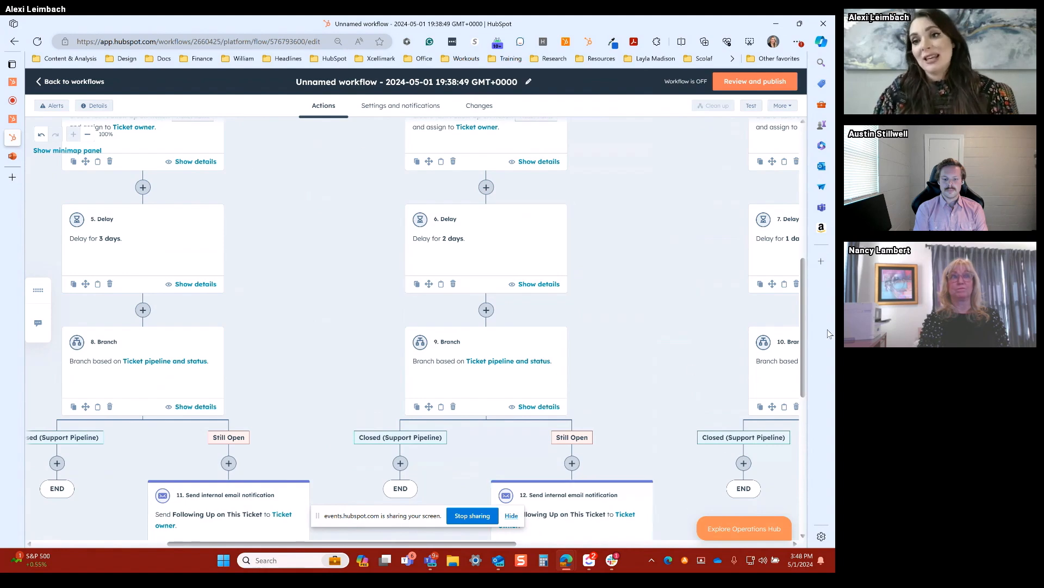
{"action": "scroll", "coordinate": [684, 248], "scroll_direction": "up", "scroll_amount": 1}
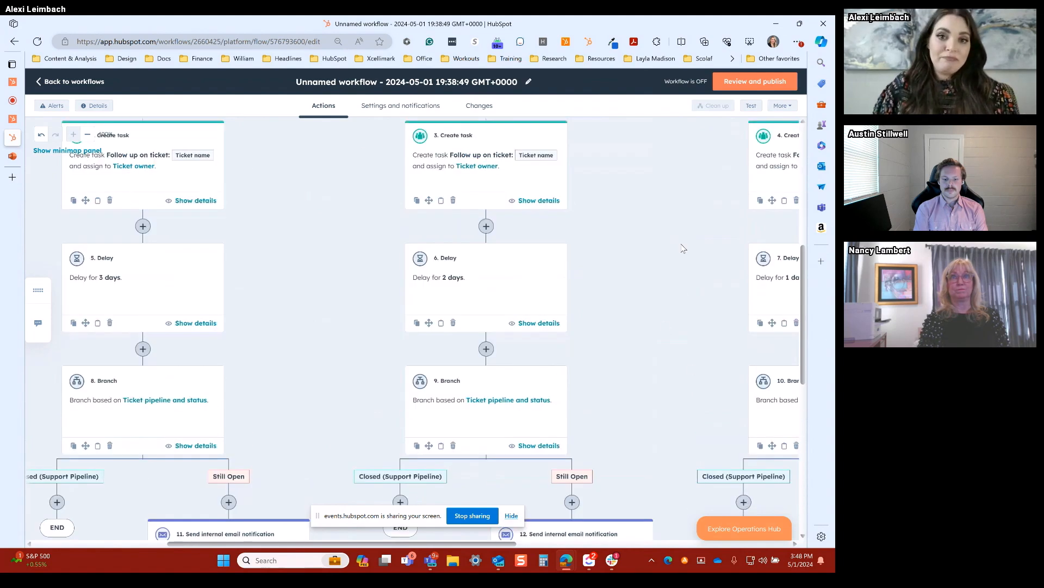
{"action": "scroll", "coordinate": [680, 245], "scroll_direction": "up", "scroll_amount": 3}
{"action": "scroll", "coordinate": [661, 272], "scroll_direction": "up", "scroll_amount": 3}
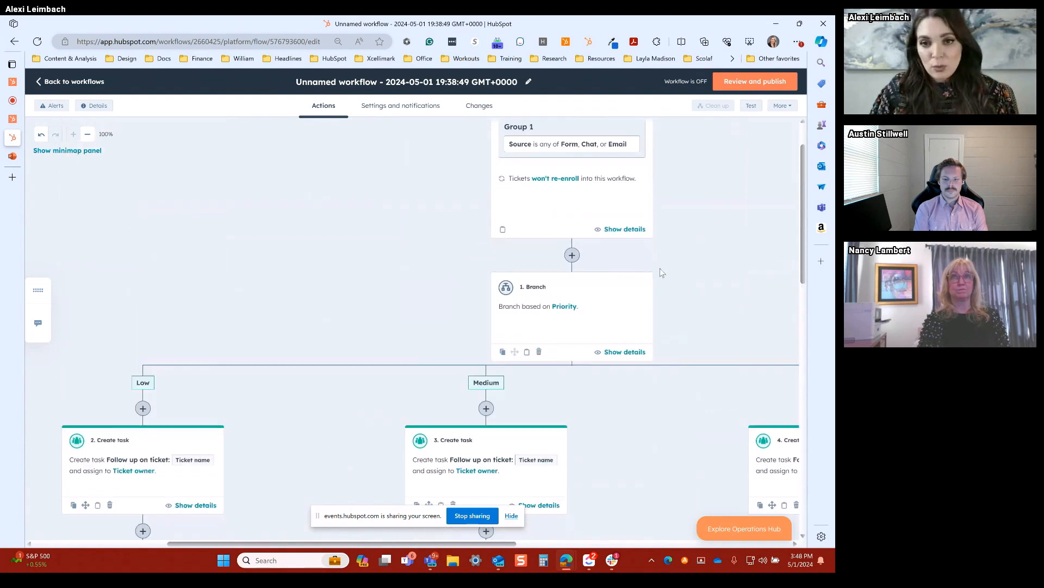